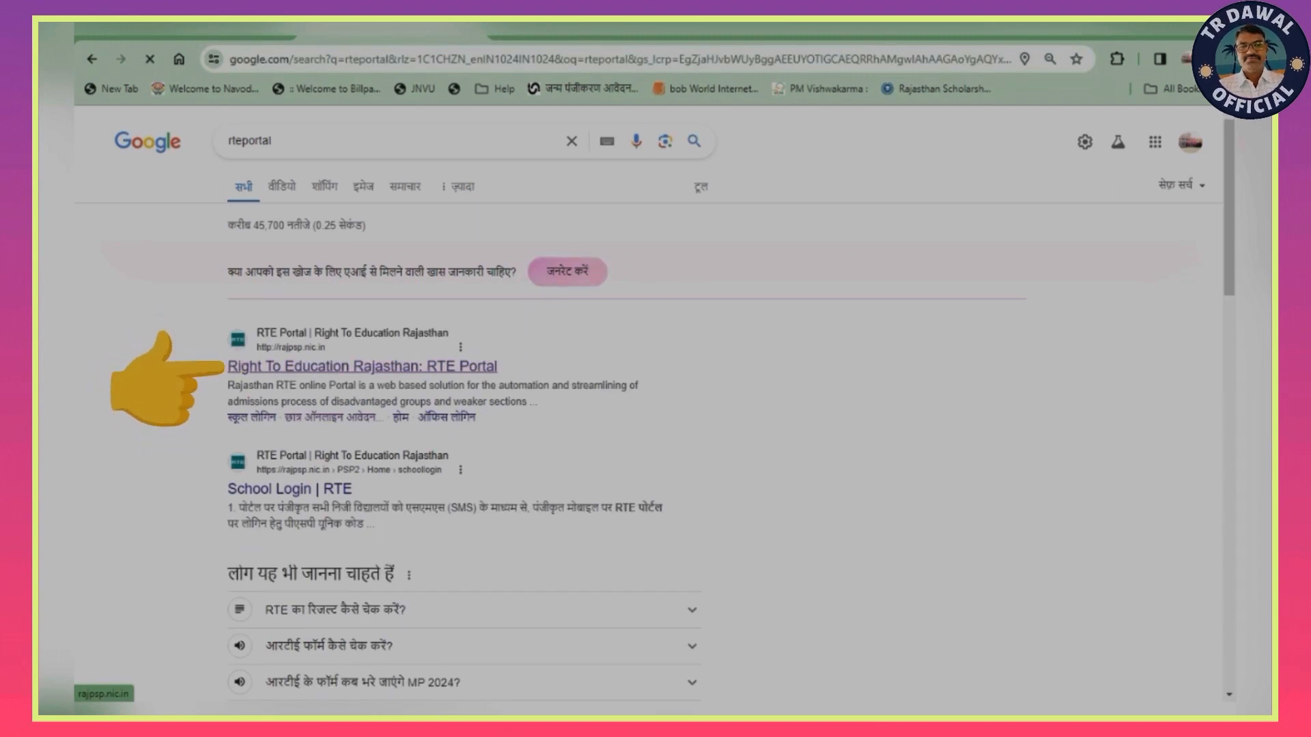
- Open the Right To Education Rajasthan portal from the search results and go to its छात्र ऑनलाइन आवेदन page
click(362, 367)
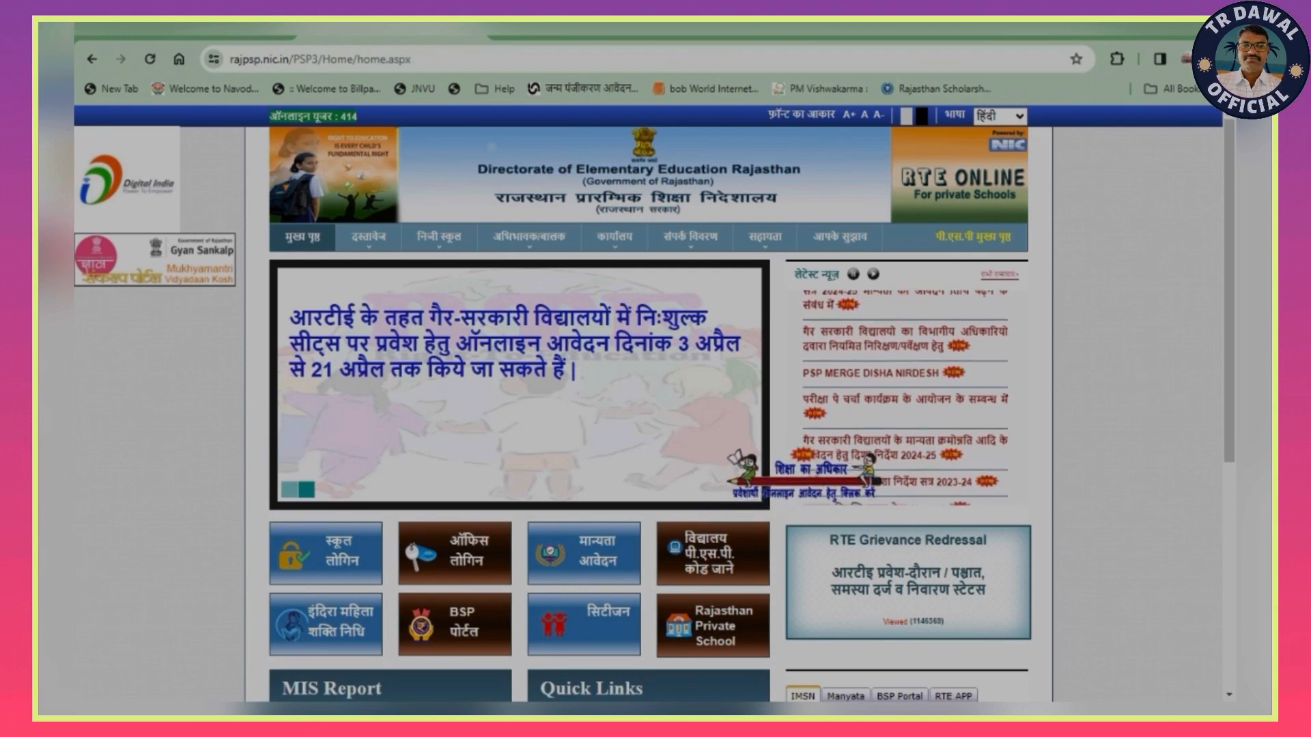
scroll(655, 410, down, 1)
scroll(655, 410, down, 2)
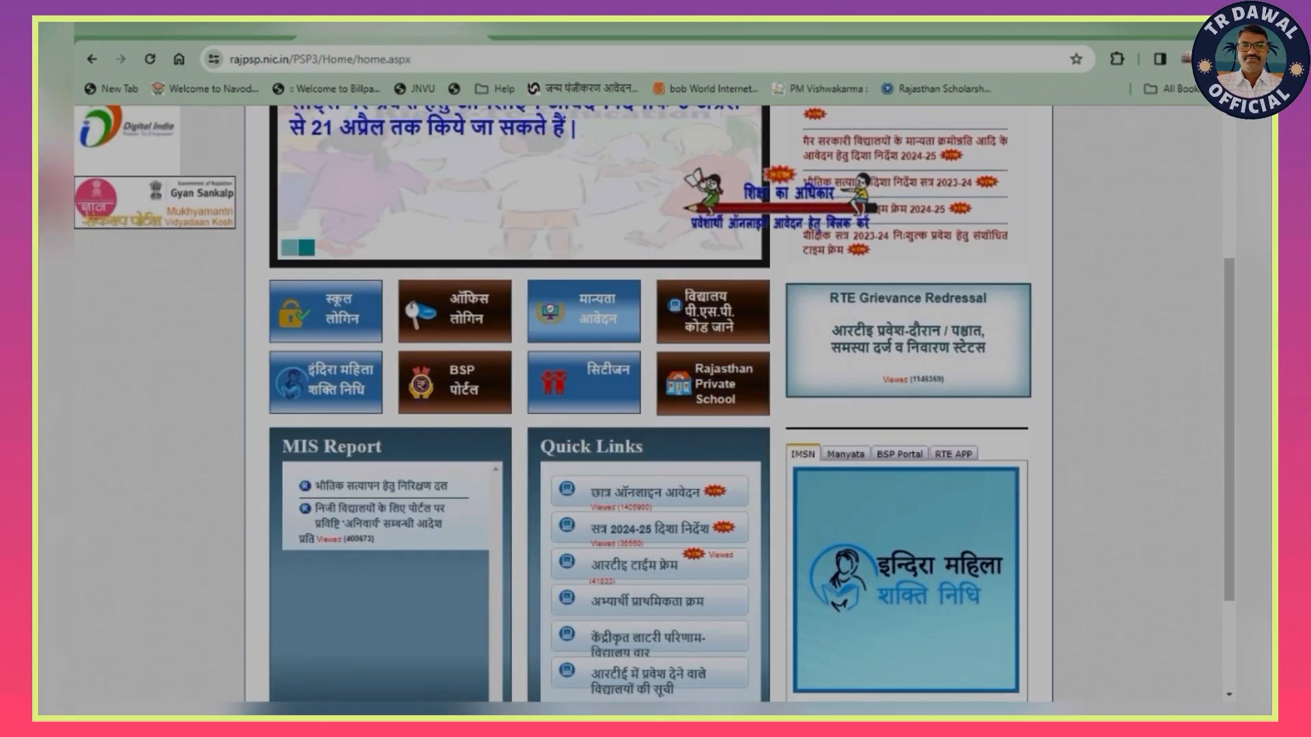
scroll(655, 410, down, 1)
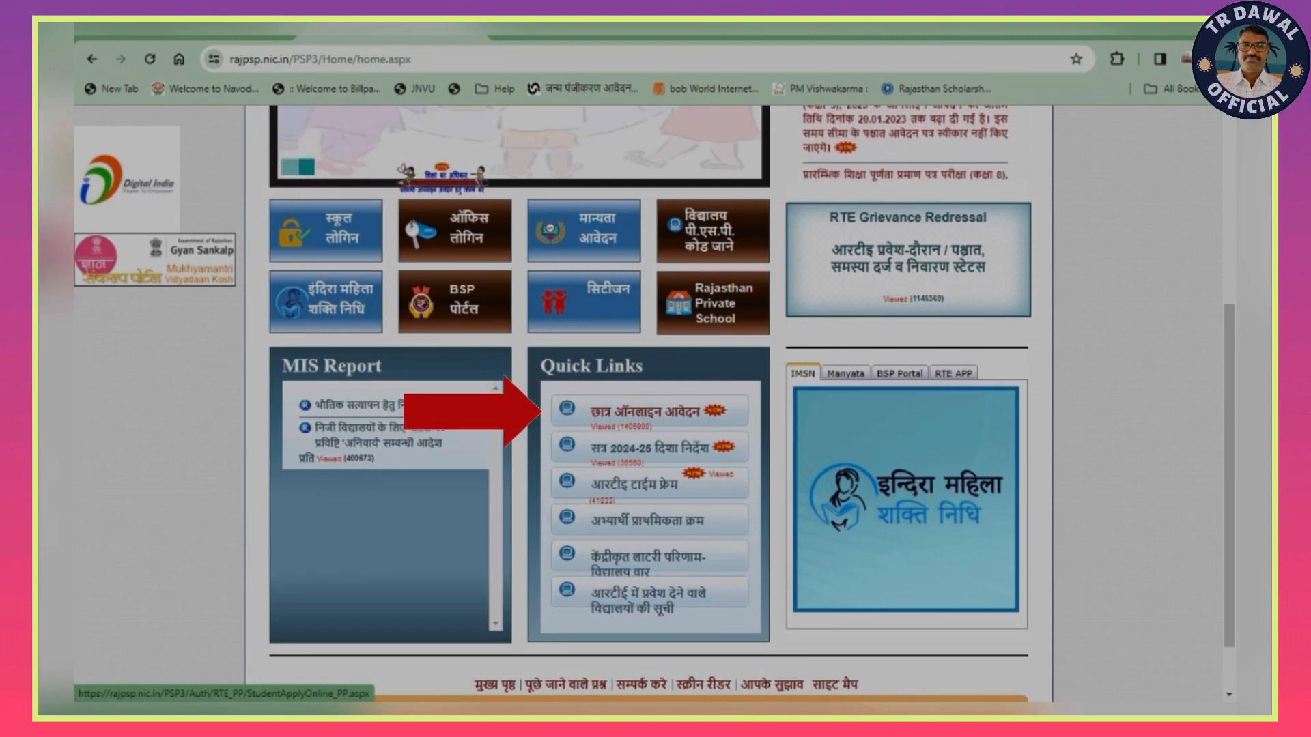
click(645, 411)
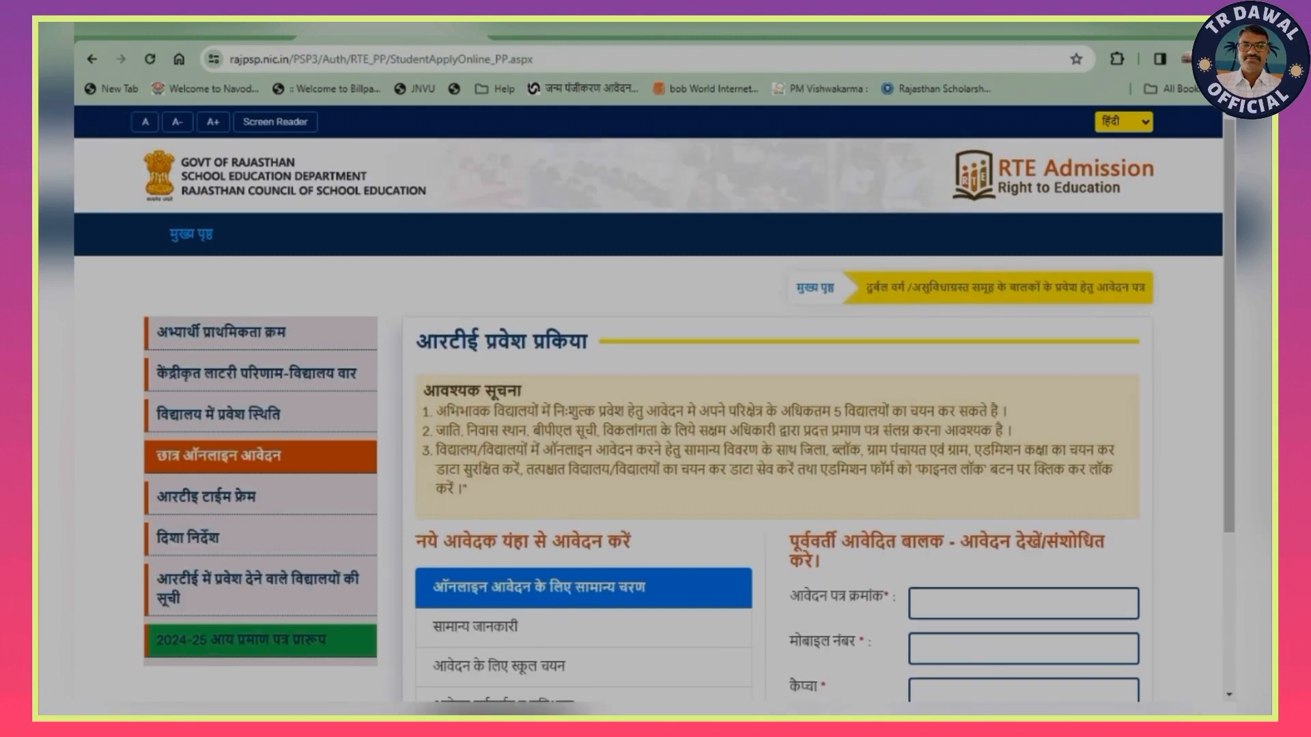
- Start a new online application, accept the declaration that the required information has been read, and continue to the form
scroll(648, 409, down, 3)
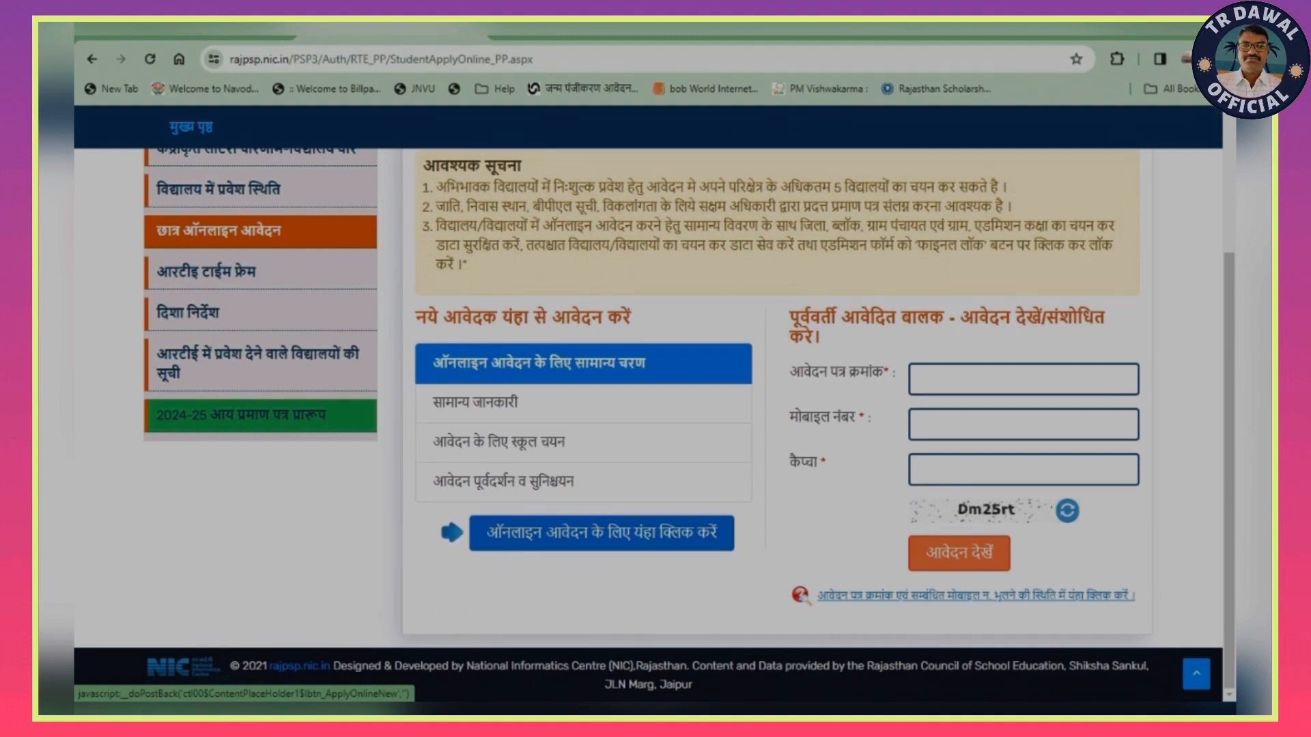
click(601, 533)
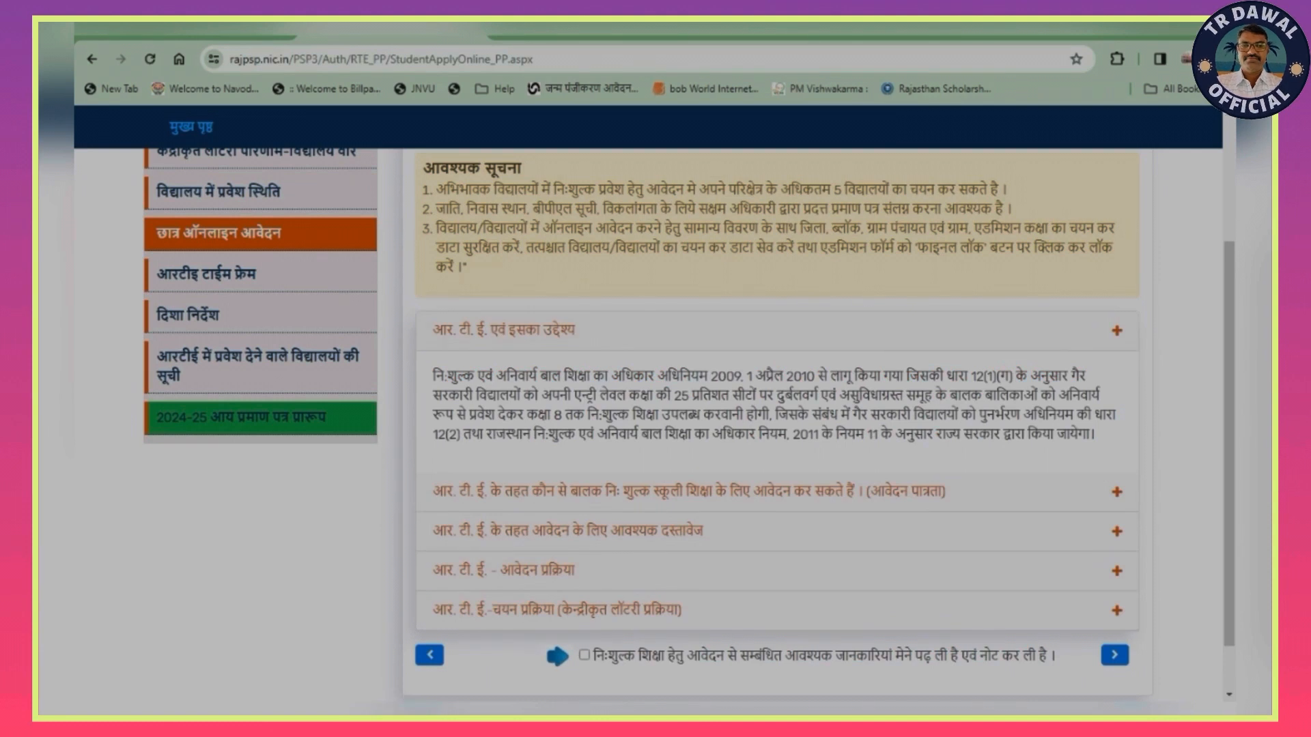
scroll(776, 430, down, 1)
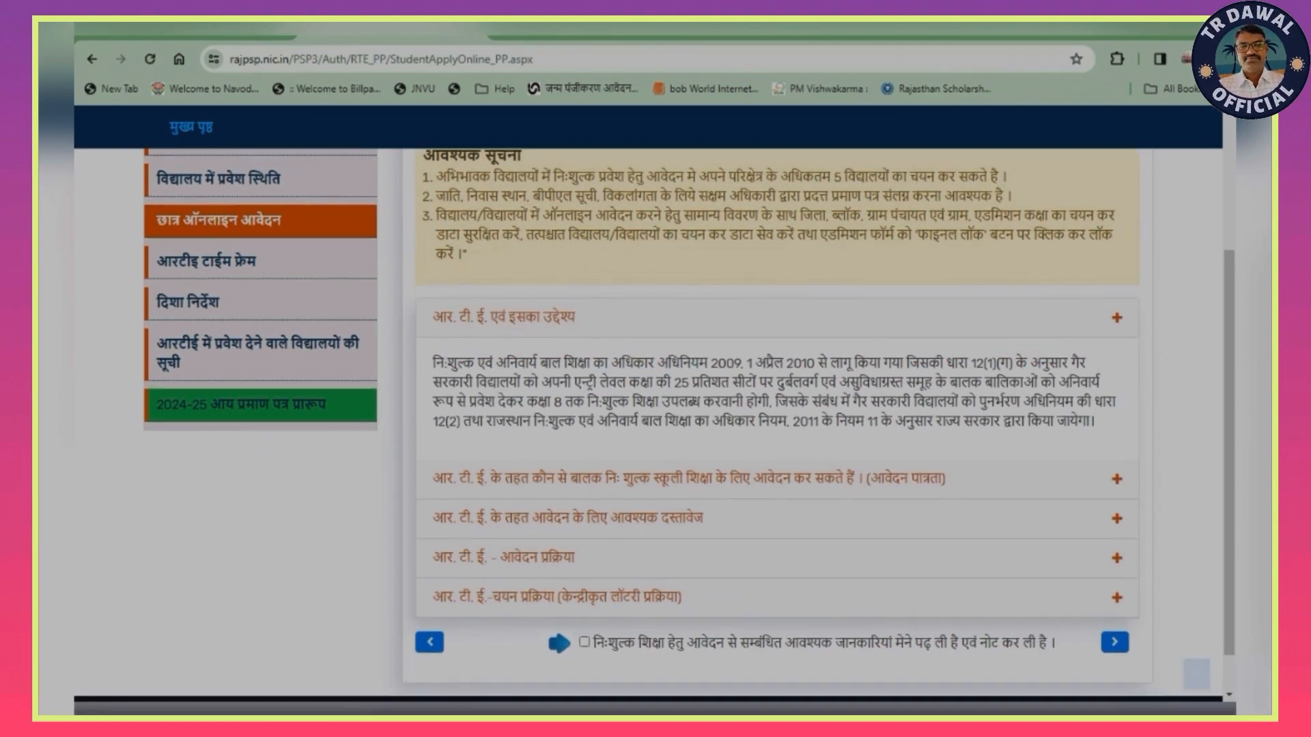
scroll(655, 430, down, 1)
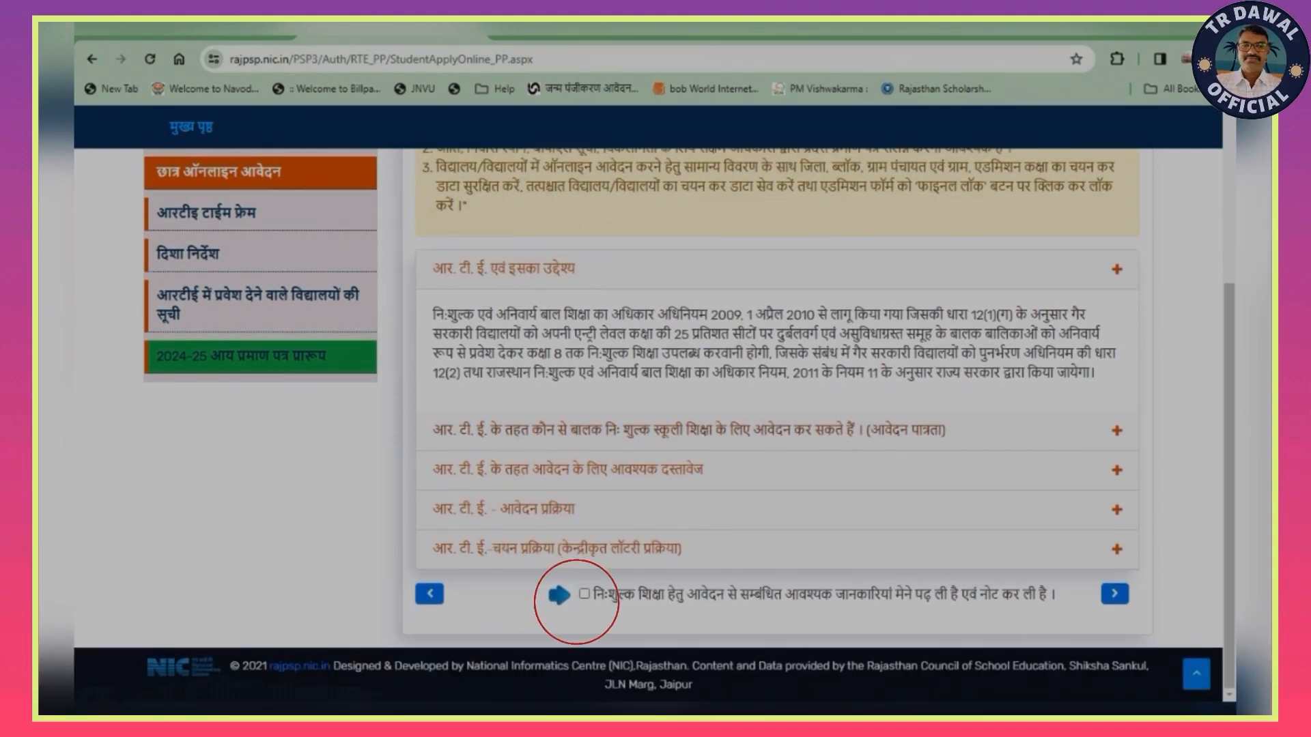
click(584, 594)
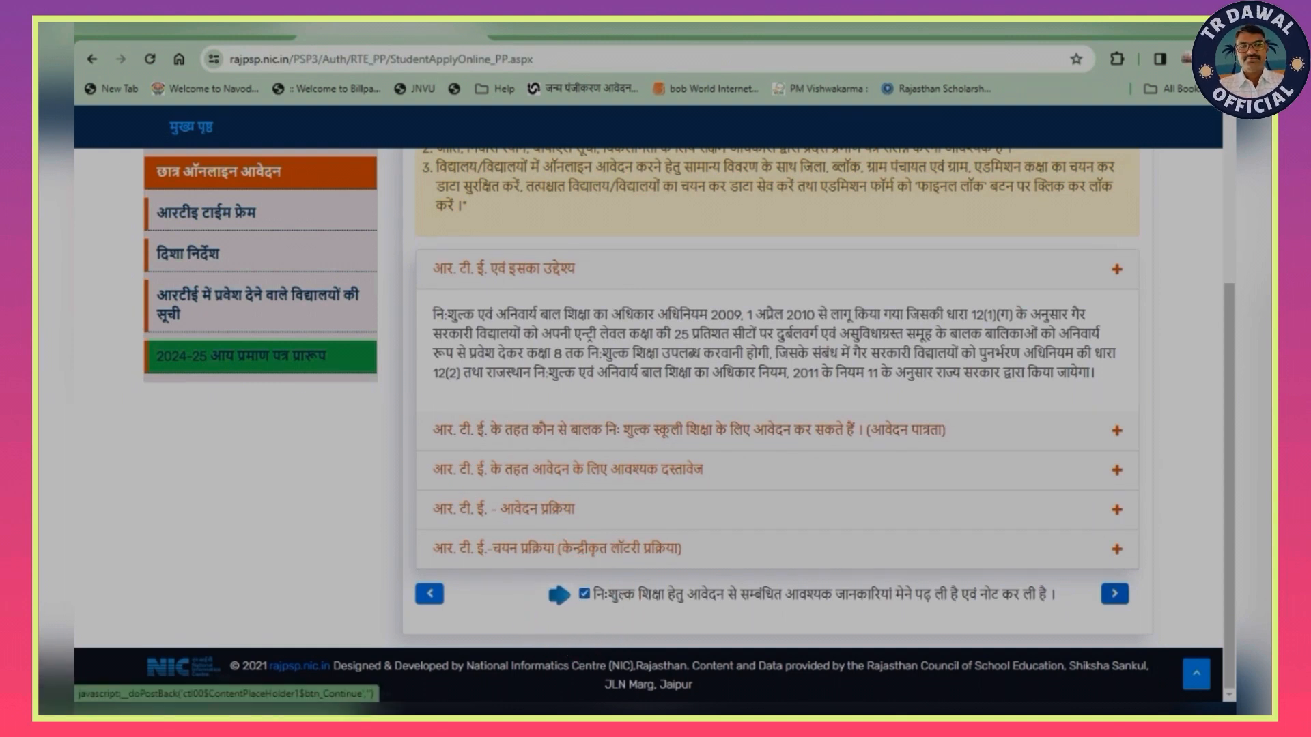
click(1114, 593)
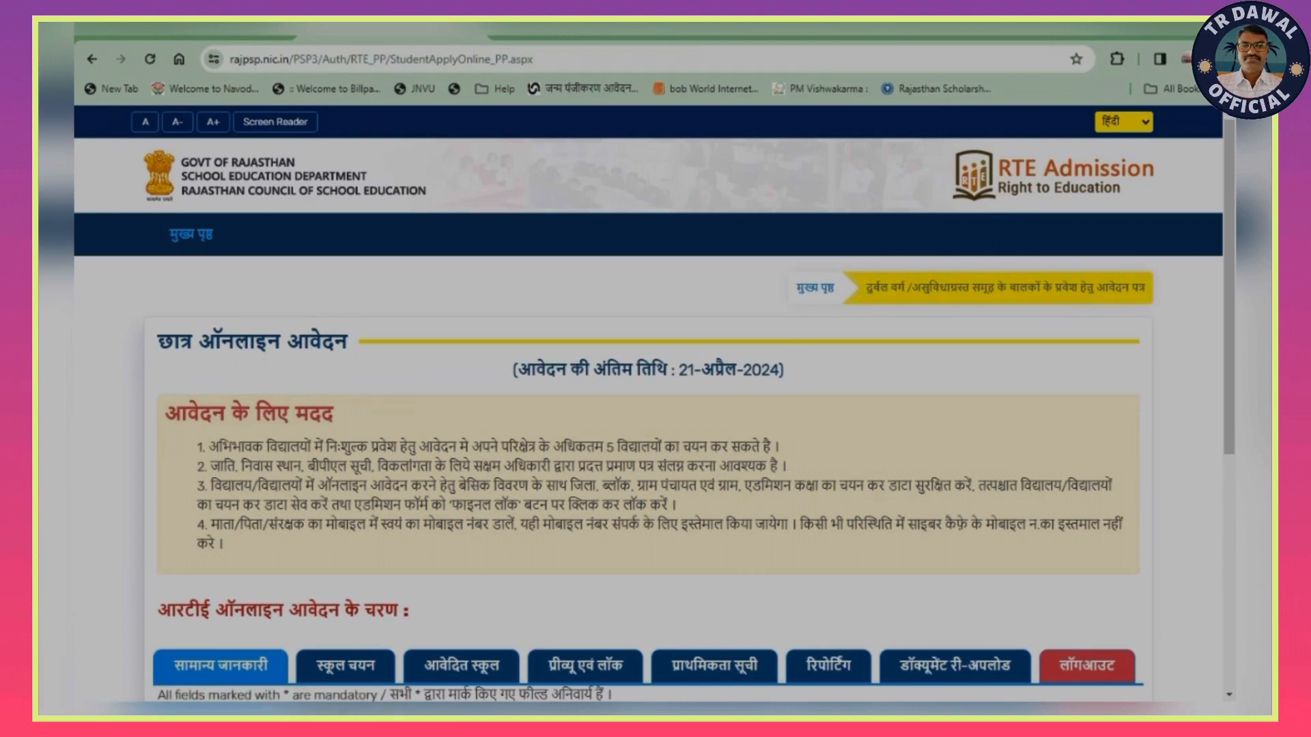
- Set the applicant's caste (प्रवेशार्थी की जाति) to एस सी in the eligibility section
scroll(649, 410, down, 6)
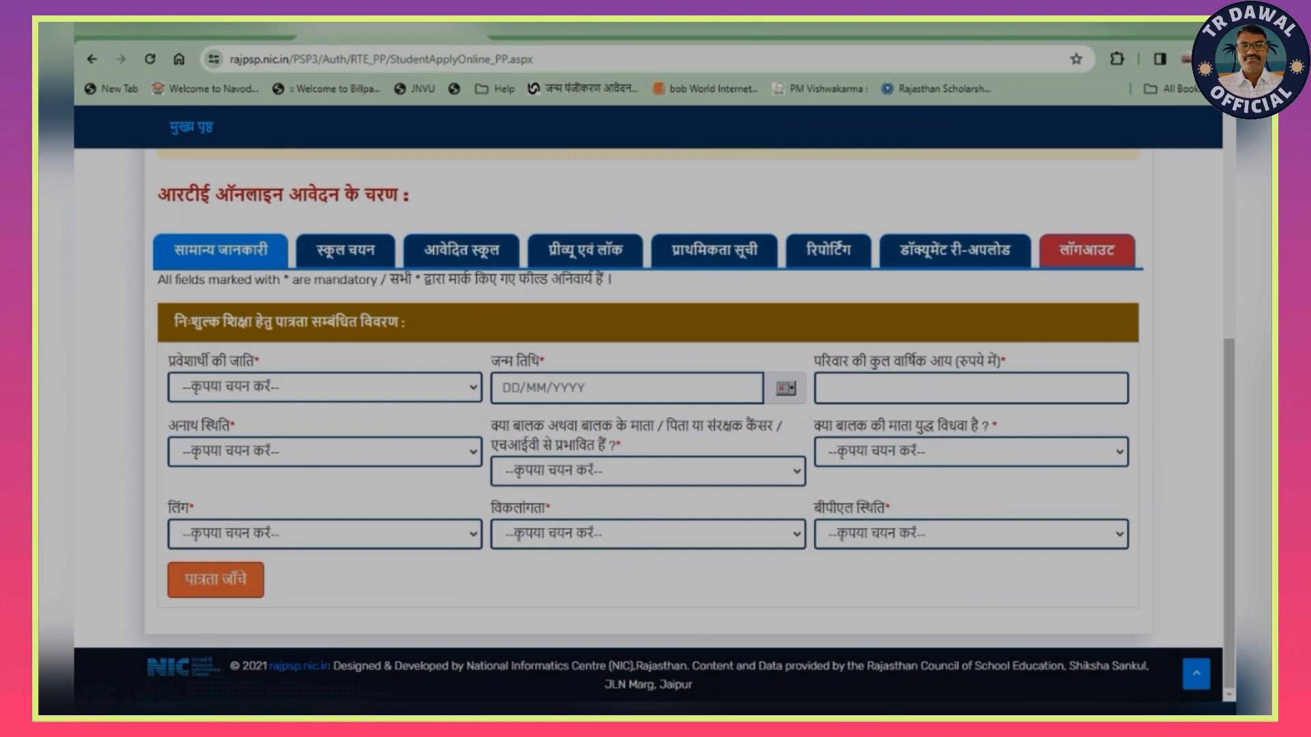
click(324, 387)
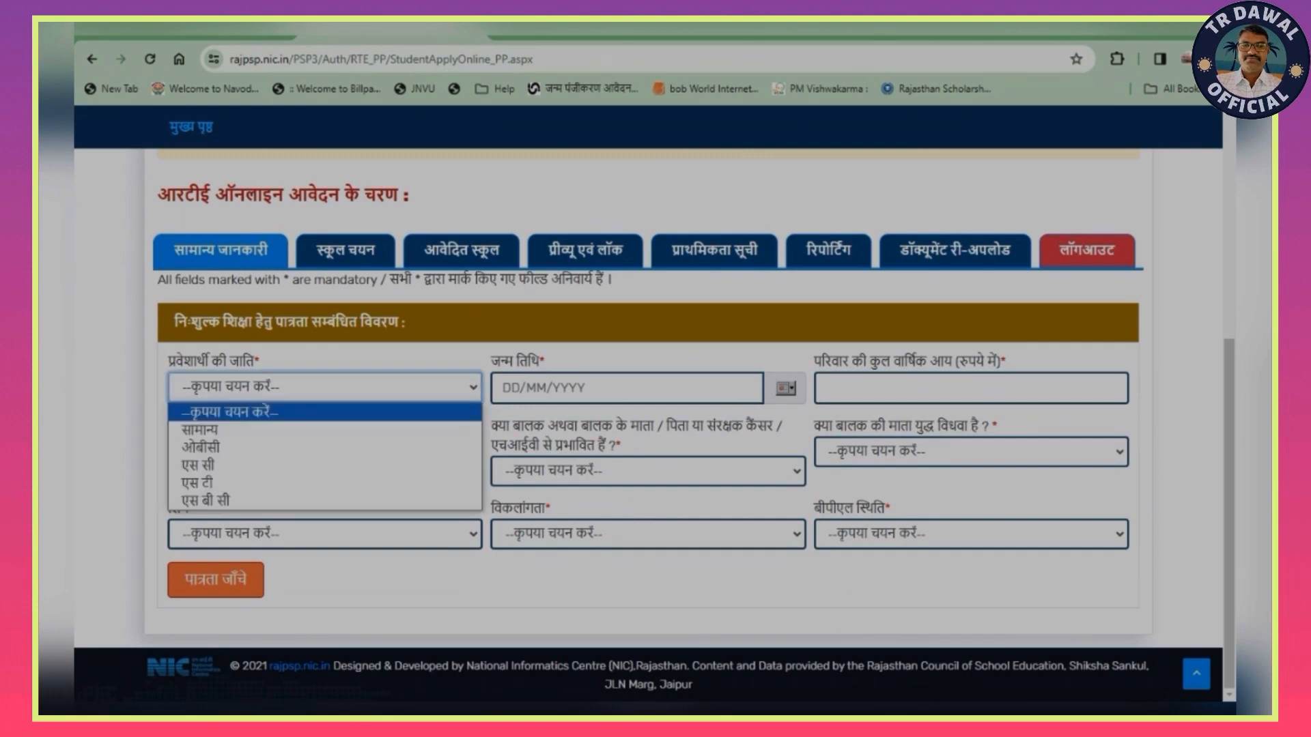
key(Down)
key(Down)
key(Down)
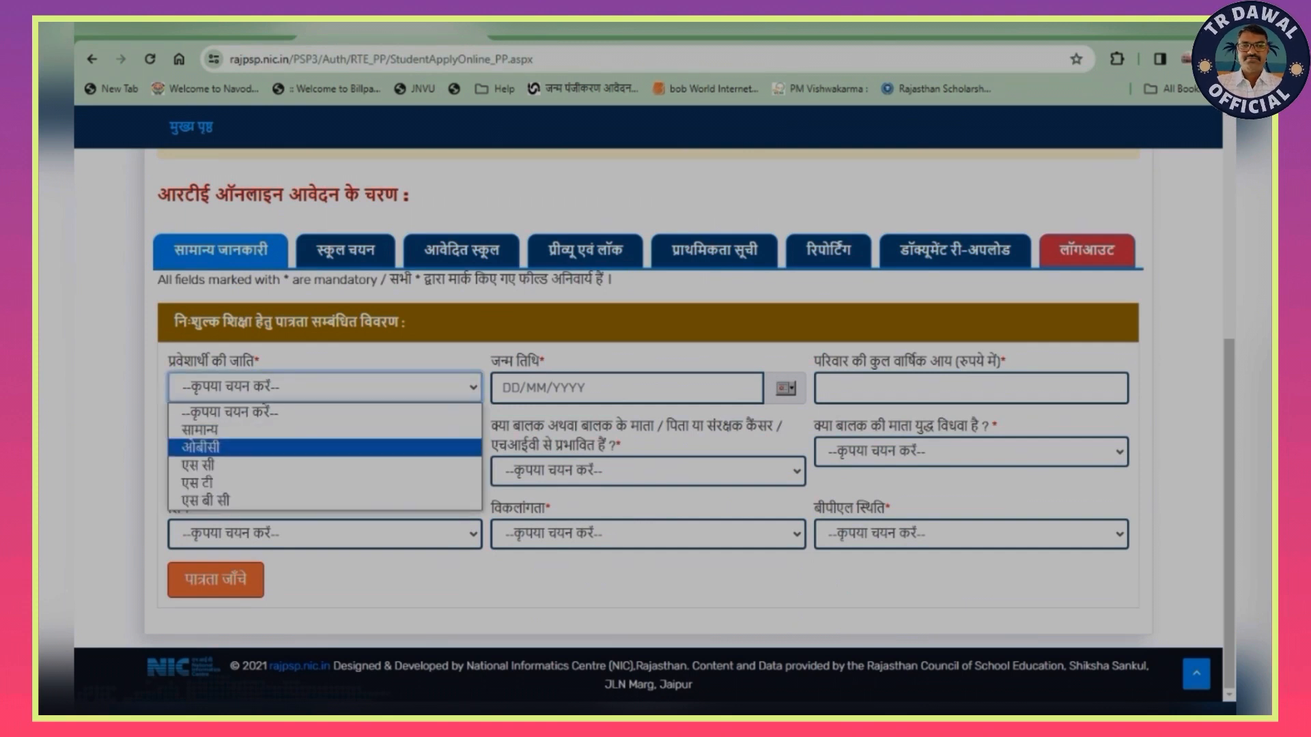
key(Return)
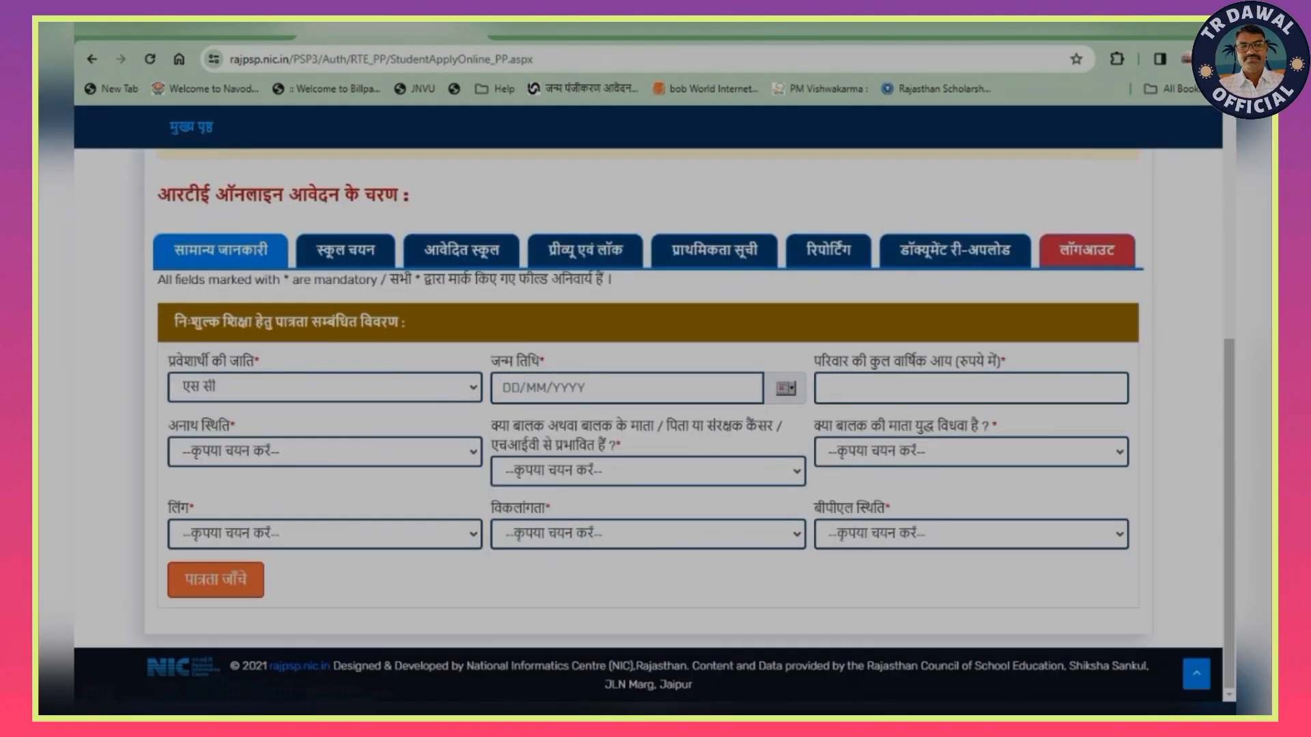
- Enter the applicant's date of birth and set the family's total annual income to 35000
click(627, 387)
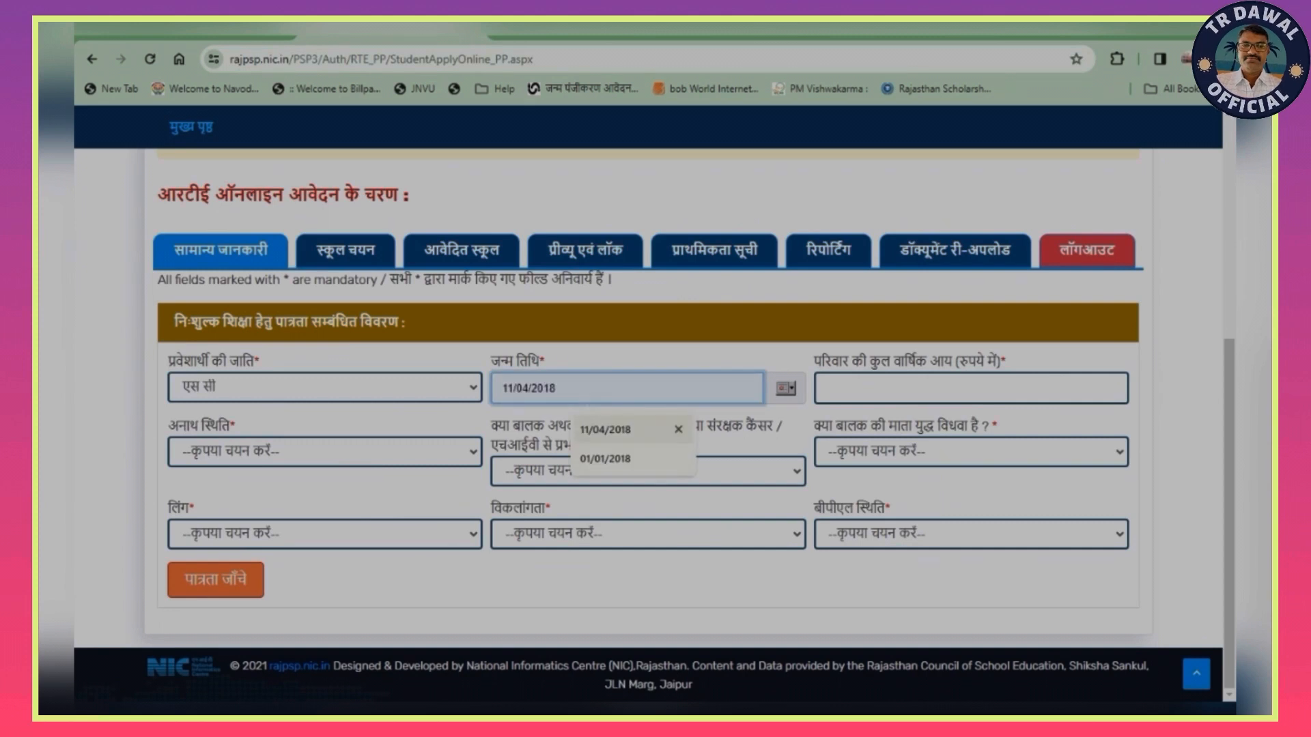
key(Return)
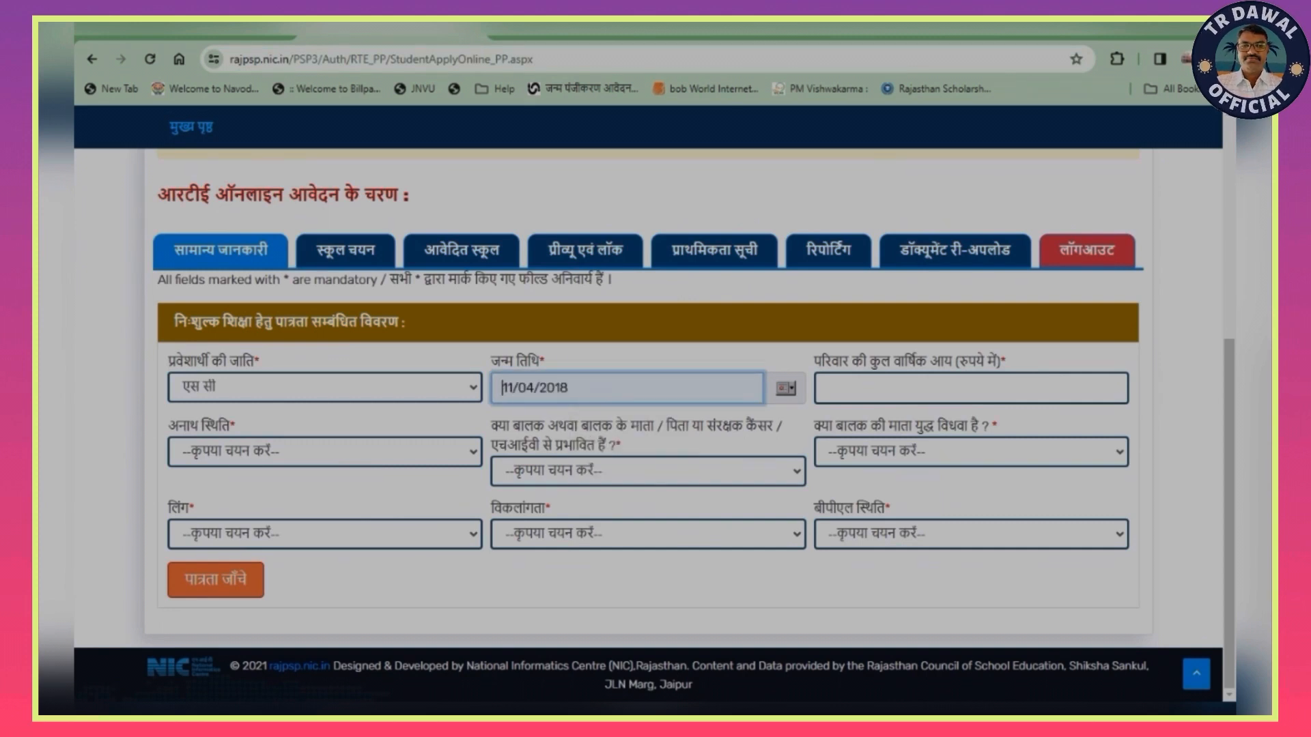
click(971, 388)
key(Down)
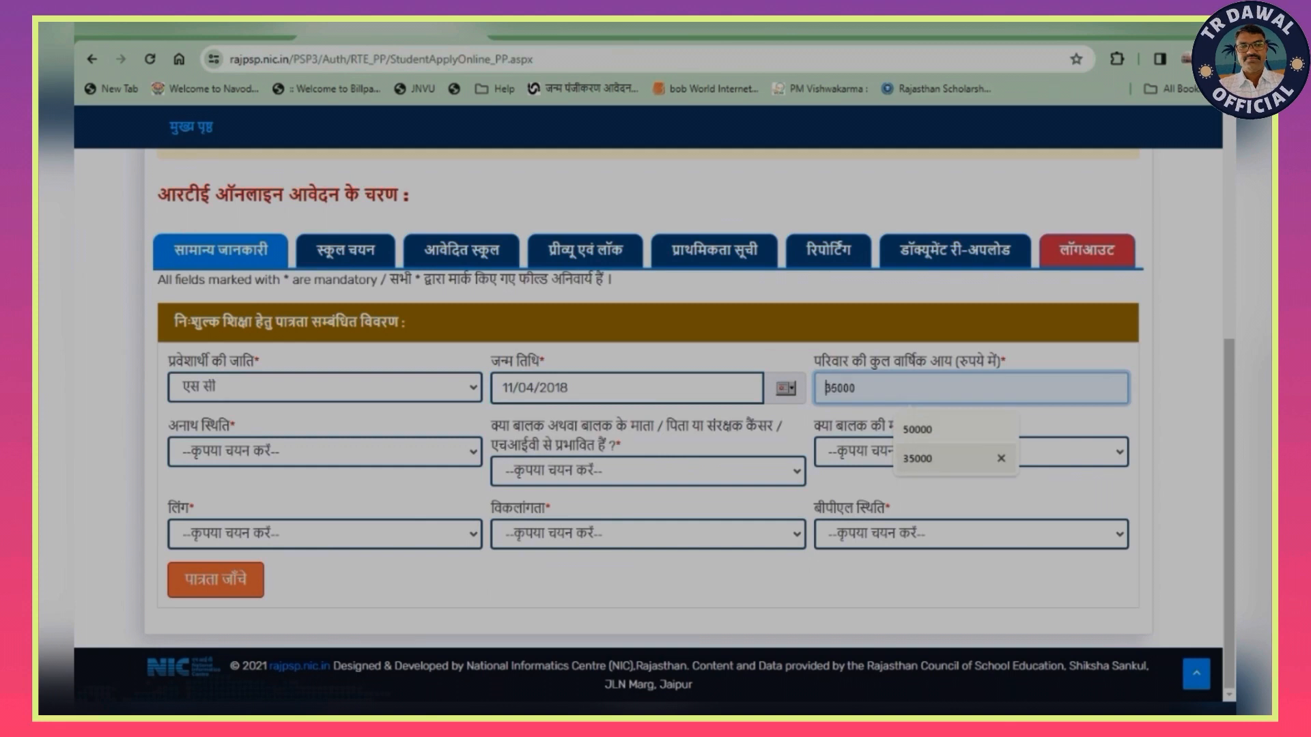
key(Down)
key(Return)
- Set the orphan status, the cancer/HIV question and the war-widow mother question each to नहीं
click(324, 452)
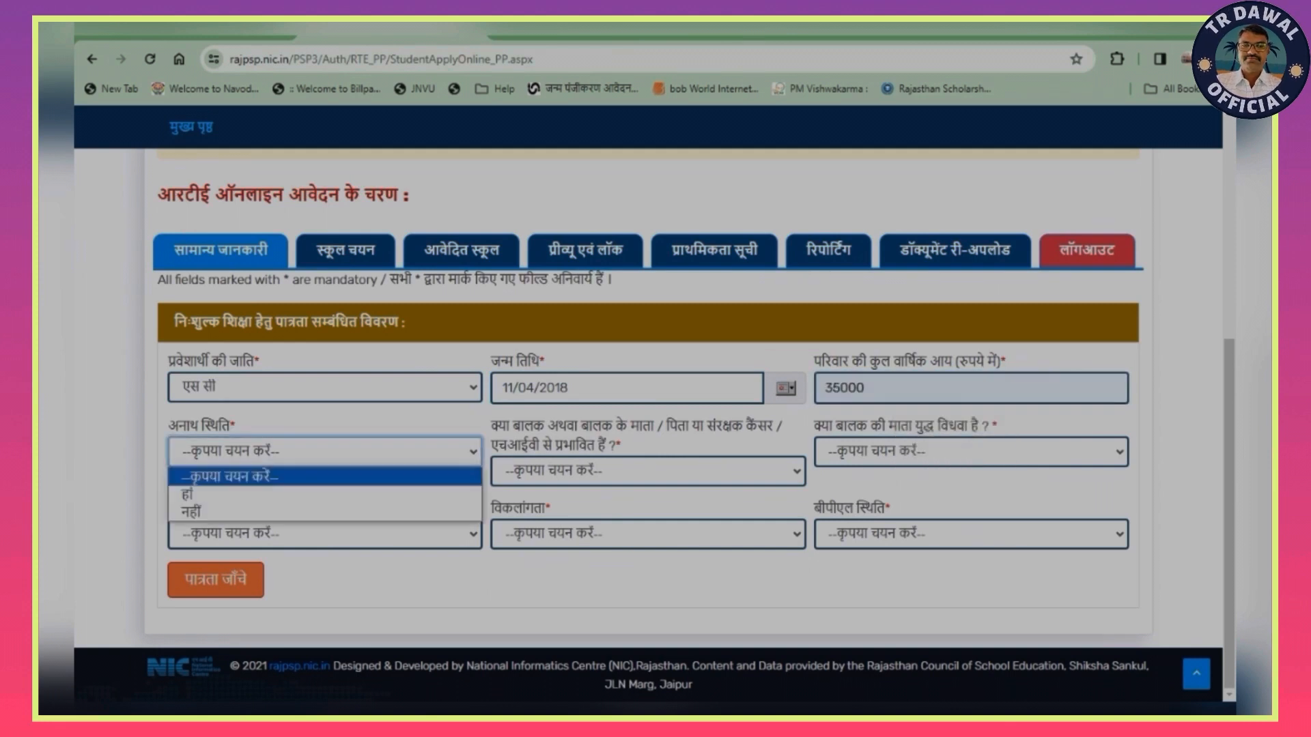
click(324, 512)
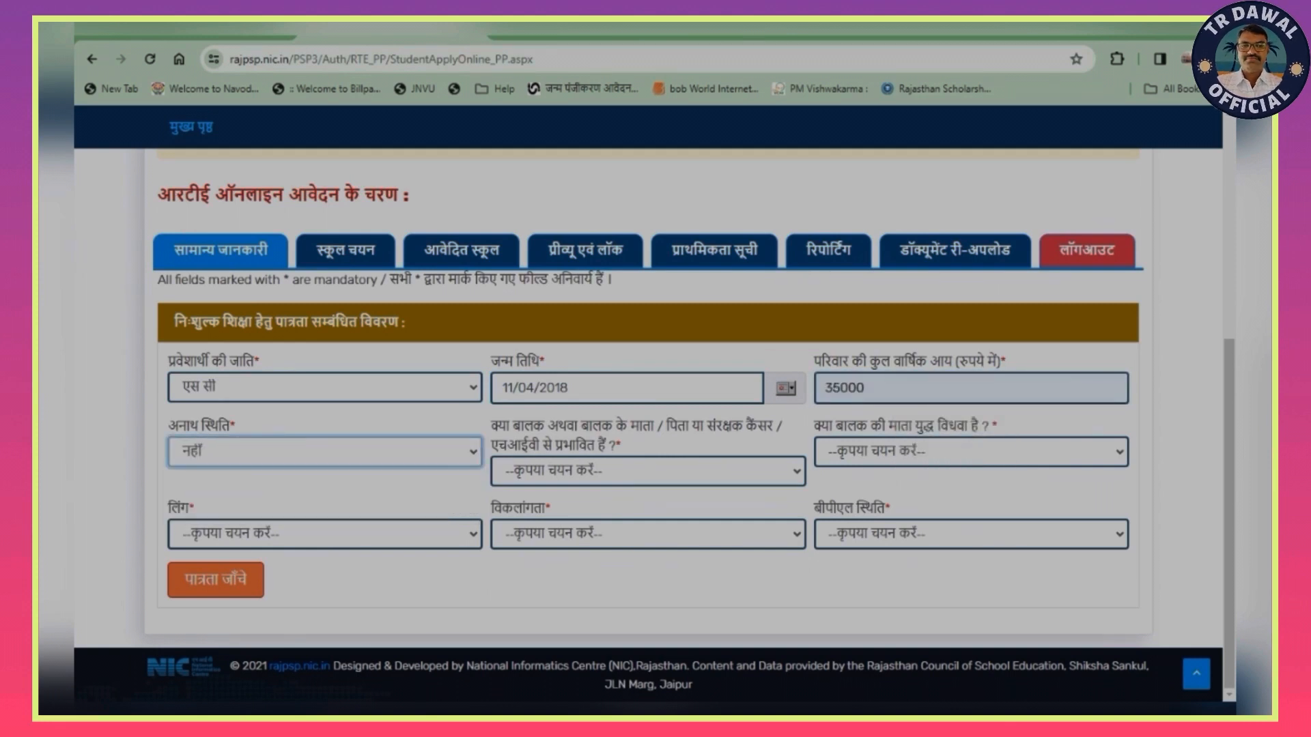
click(648, 471)
click(648, 532)
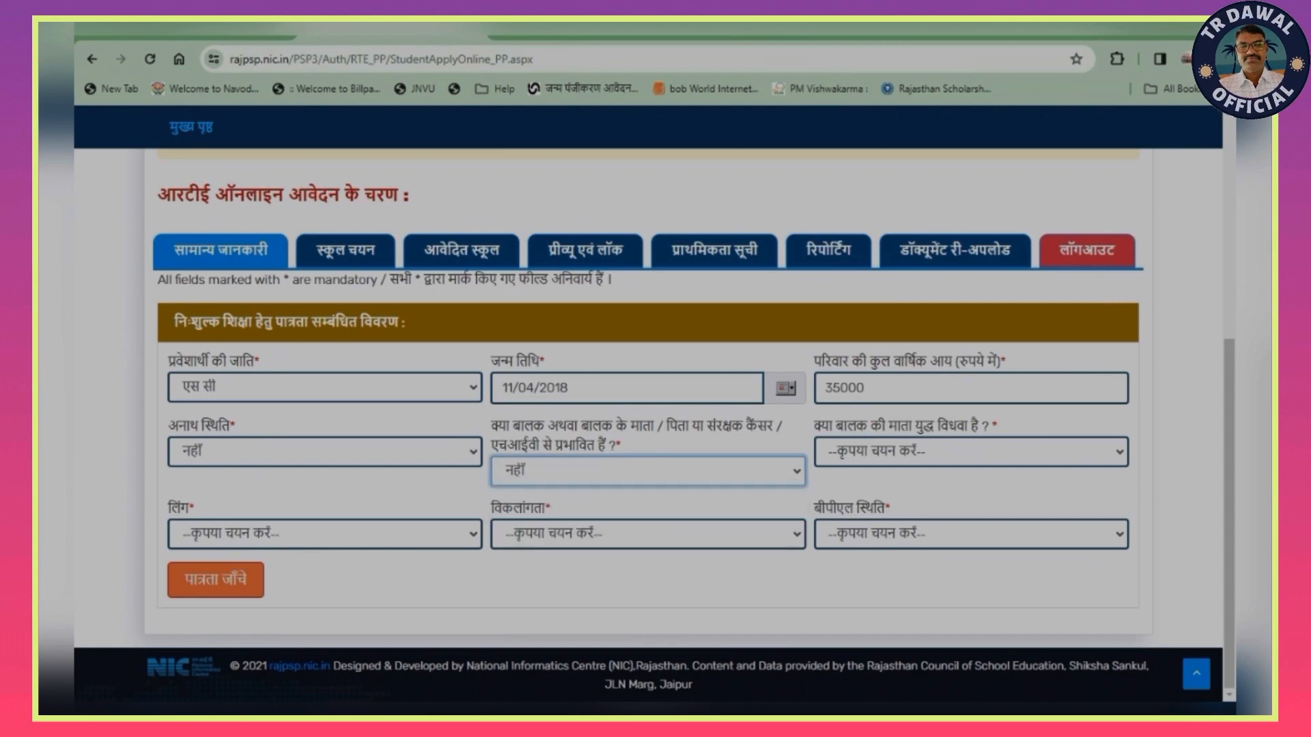
click(971, 452)
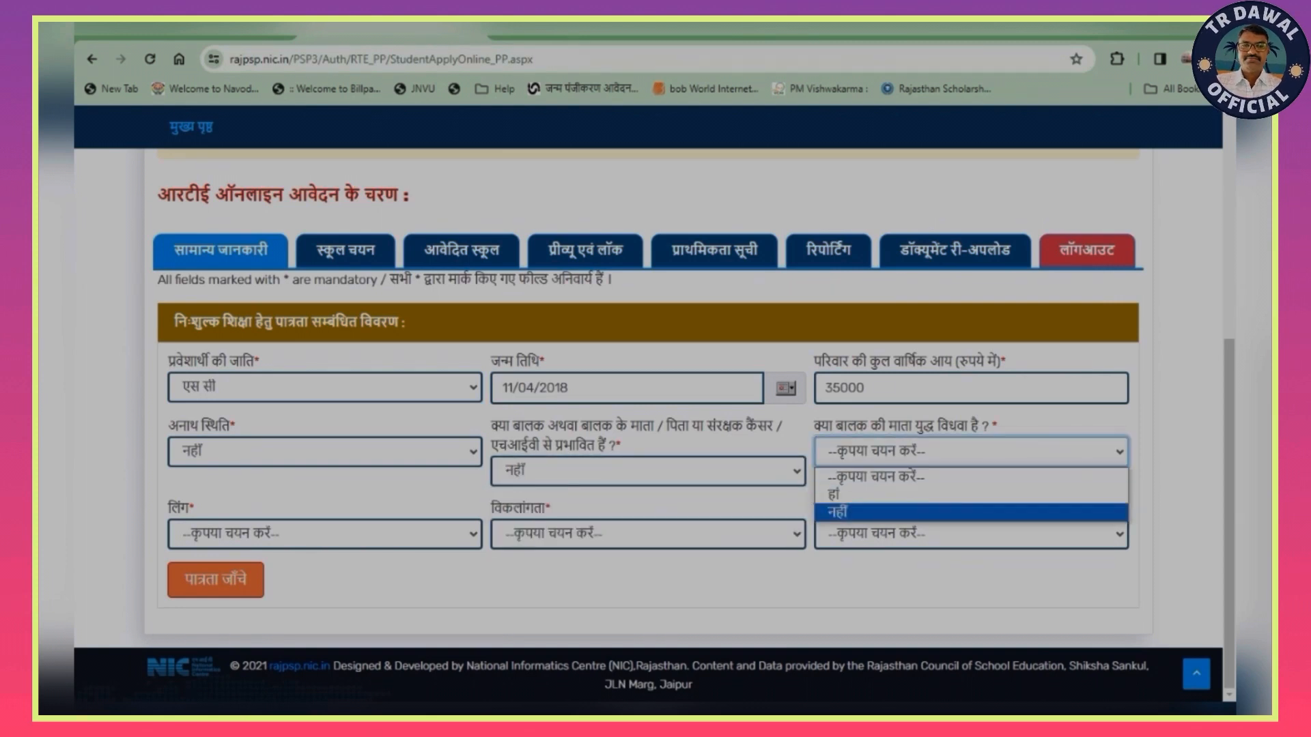
click(970, 512)
- Set gender to पुरुष and both disability and BPL status to नहीं, check the eligibility, and dismiss the resulting message
click(324, 534)
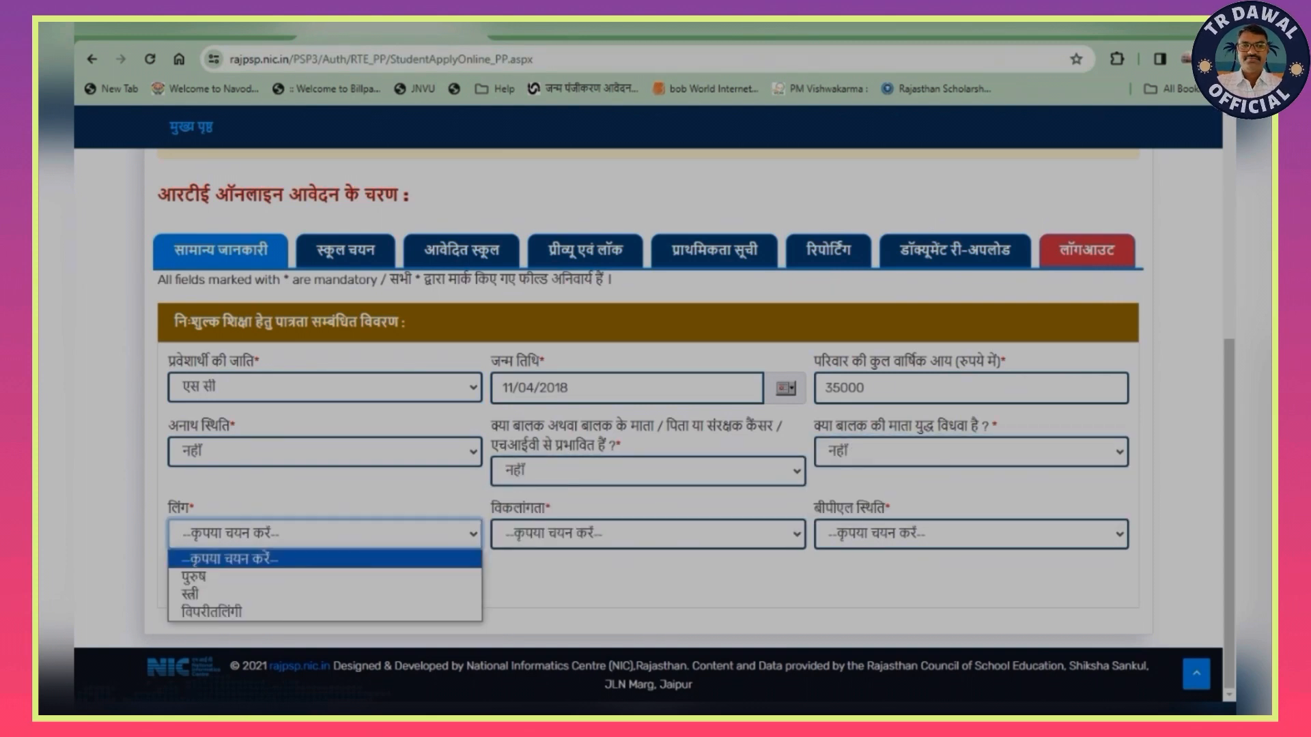
click(273, 574)
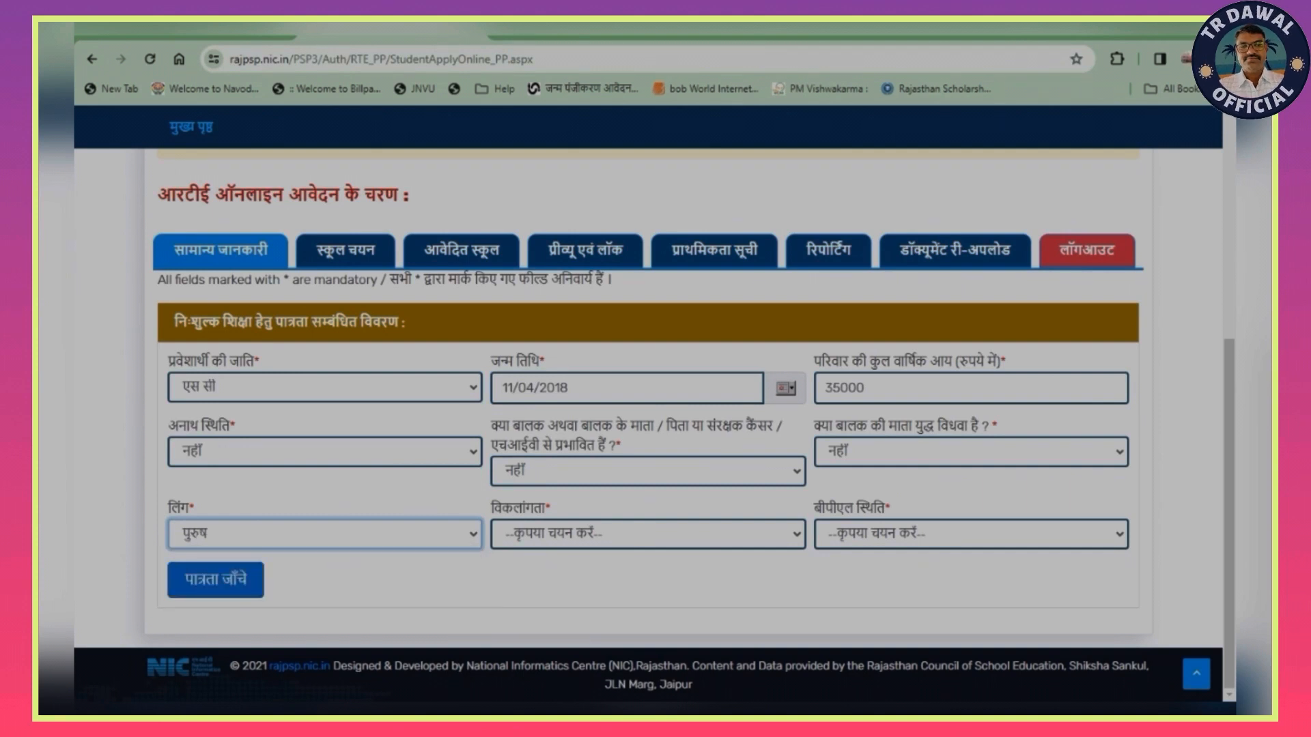
click(648, 534)
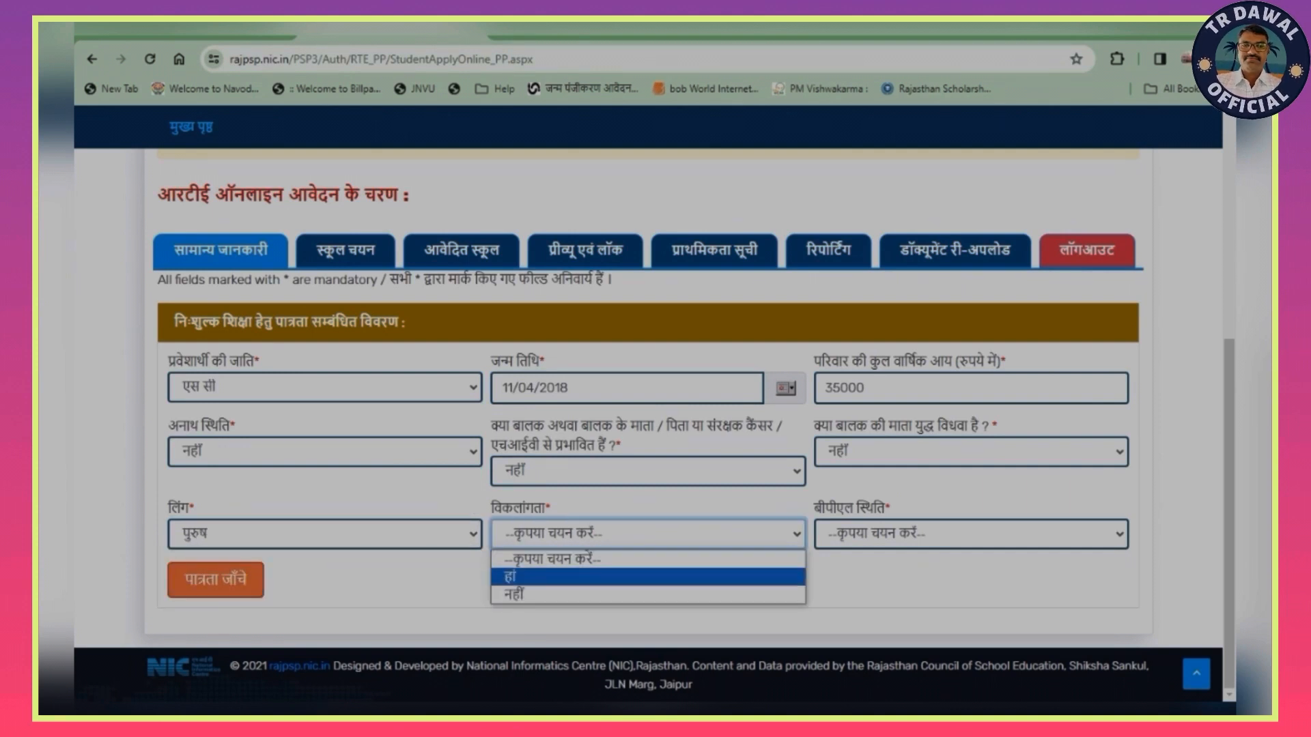
click(648, 594)
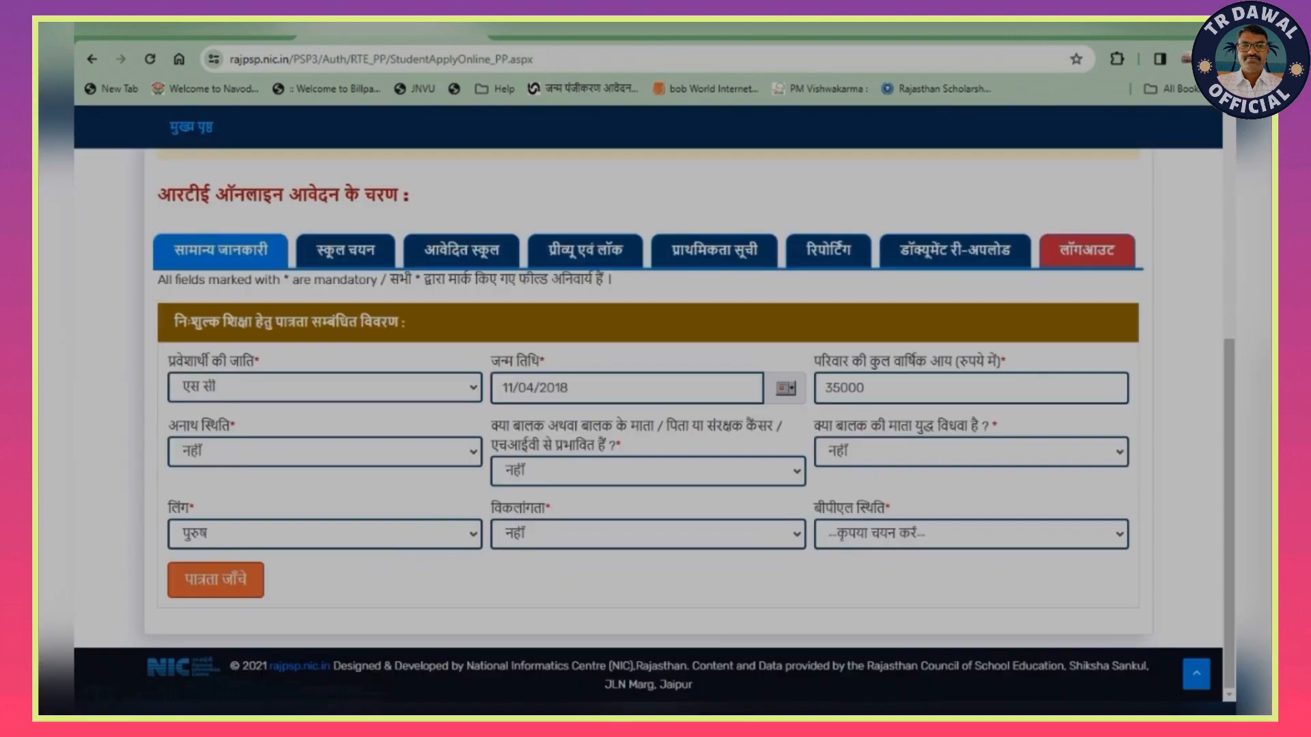
click(971, 533)
click(956, 585)
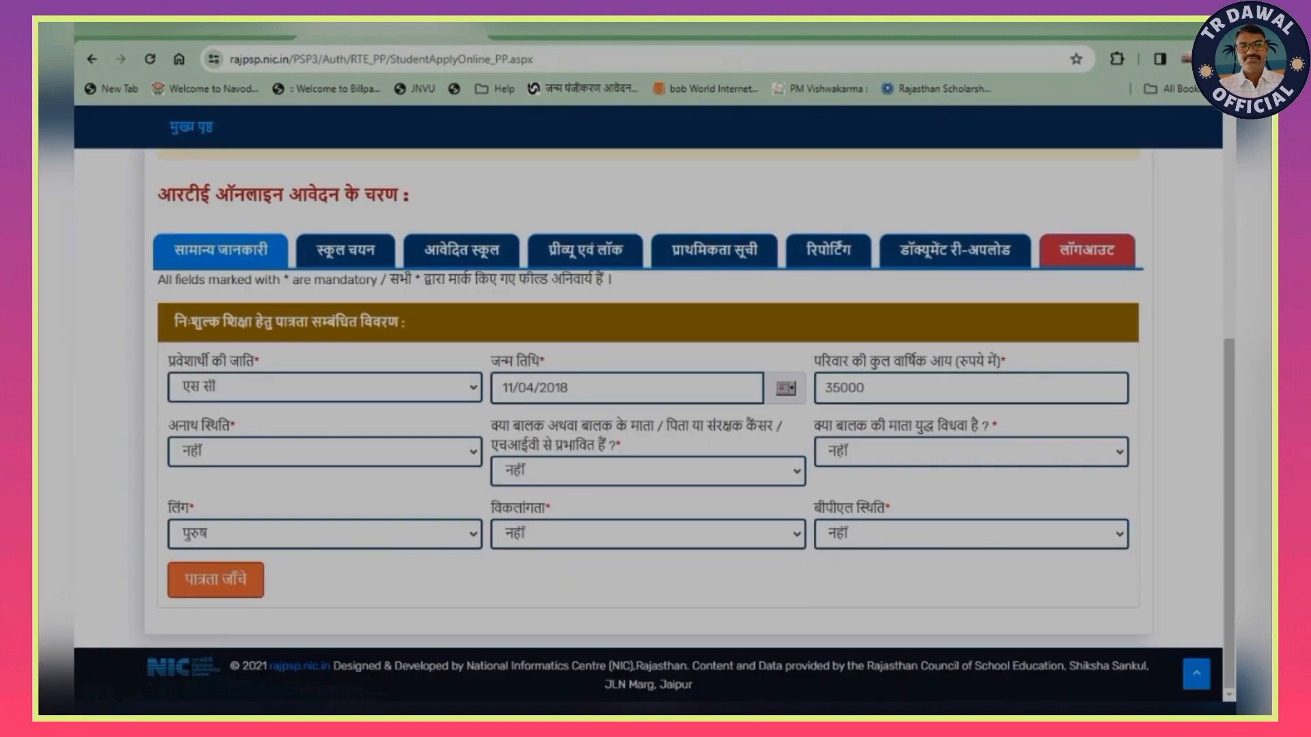
click(216, 579)
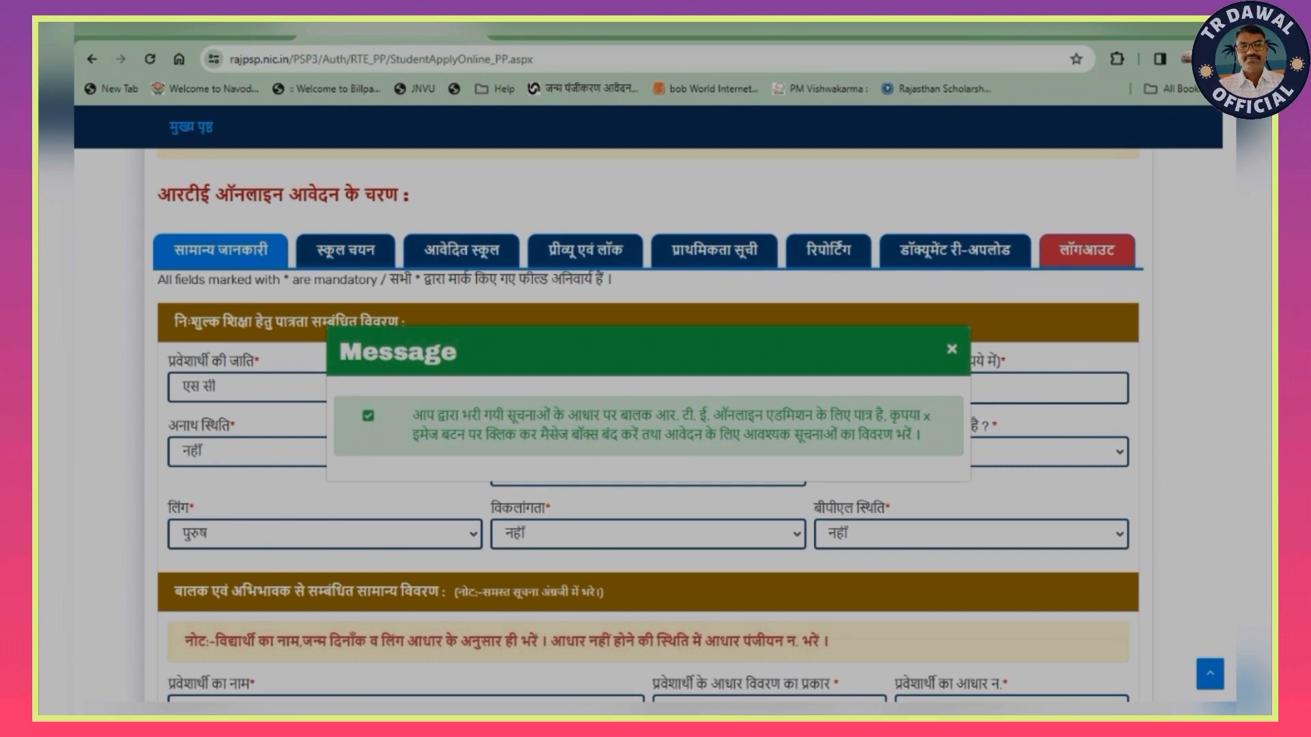
click(951, 350)
- Enter the applicant's full name in capital letters in the child and guardian details section
scroll(648, 424, down, 4)
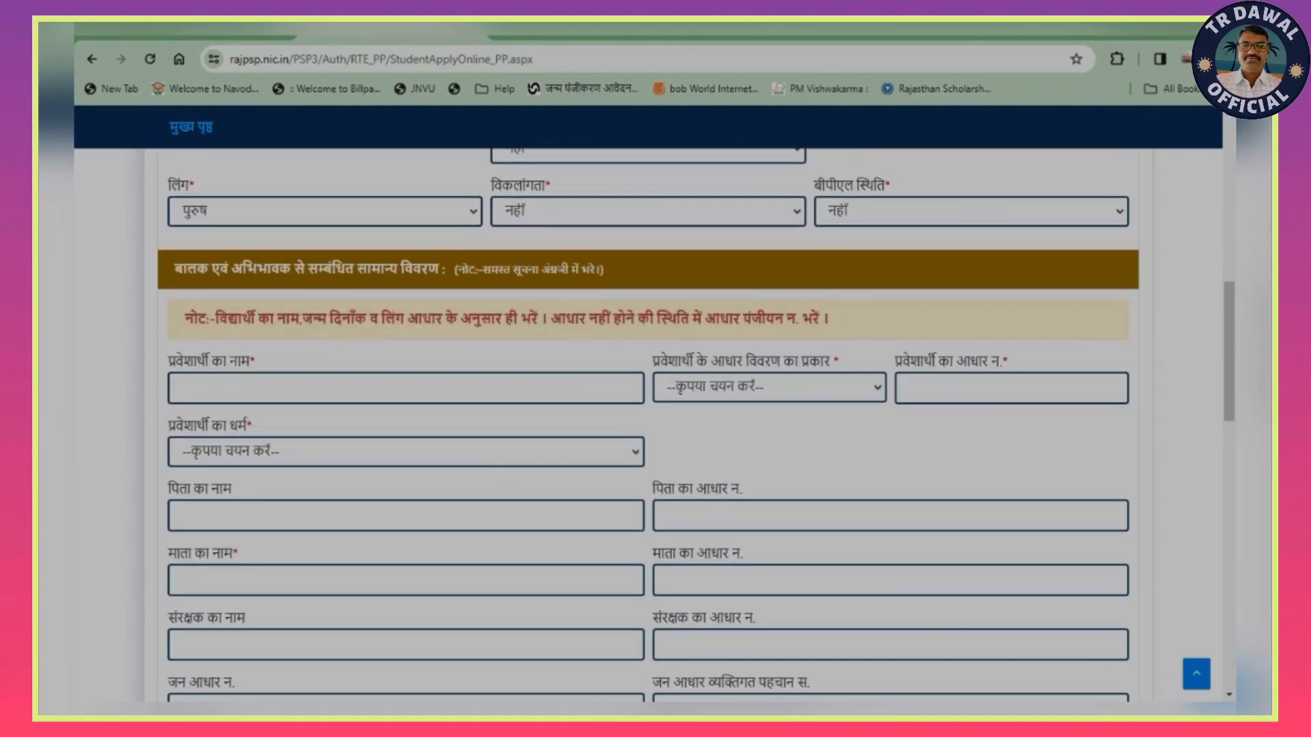
click(406, 388)
text(thana)
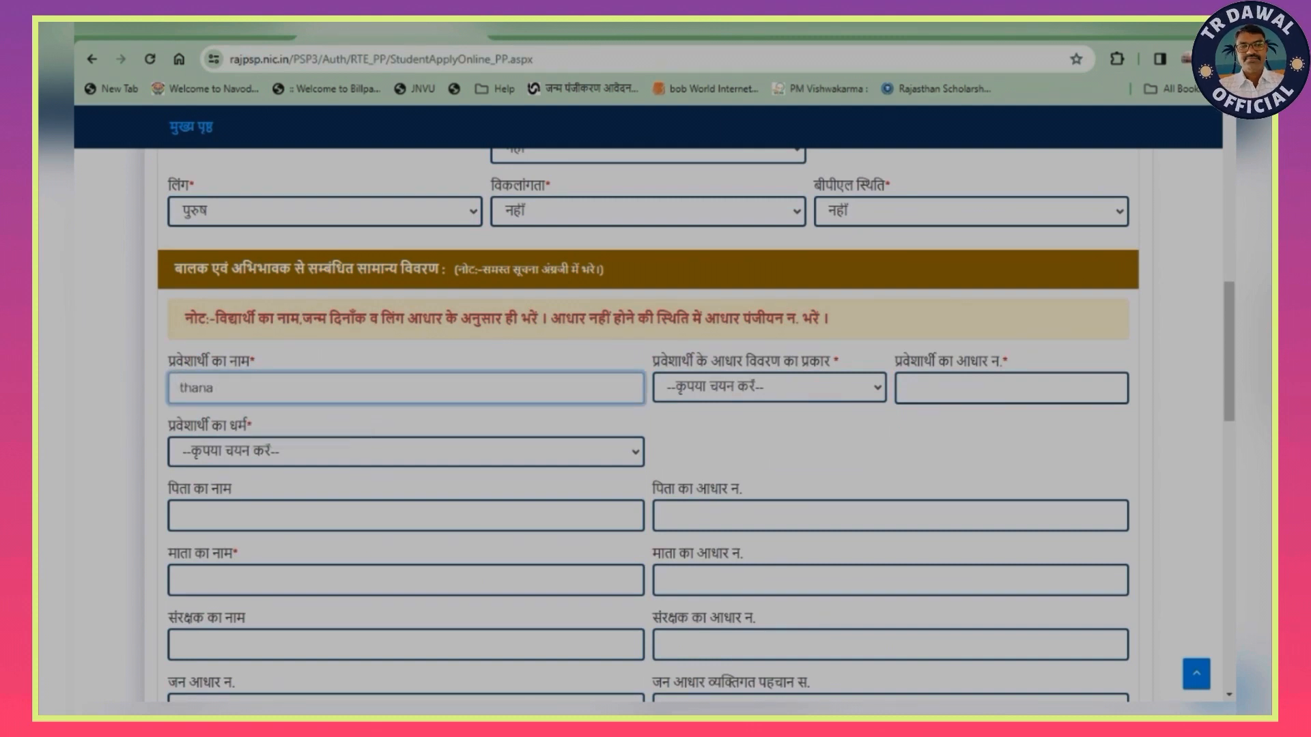
key(BackSpace)
key(BackSpace)
key(BackSpace)
key(BackSpace)
key(BackSpace)
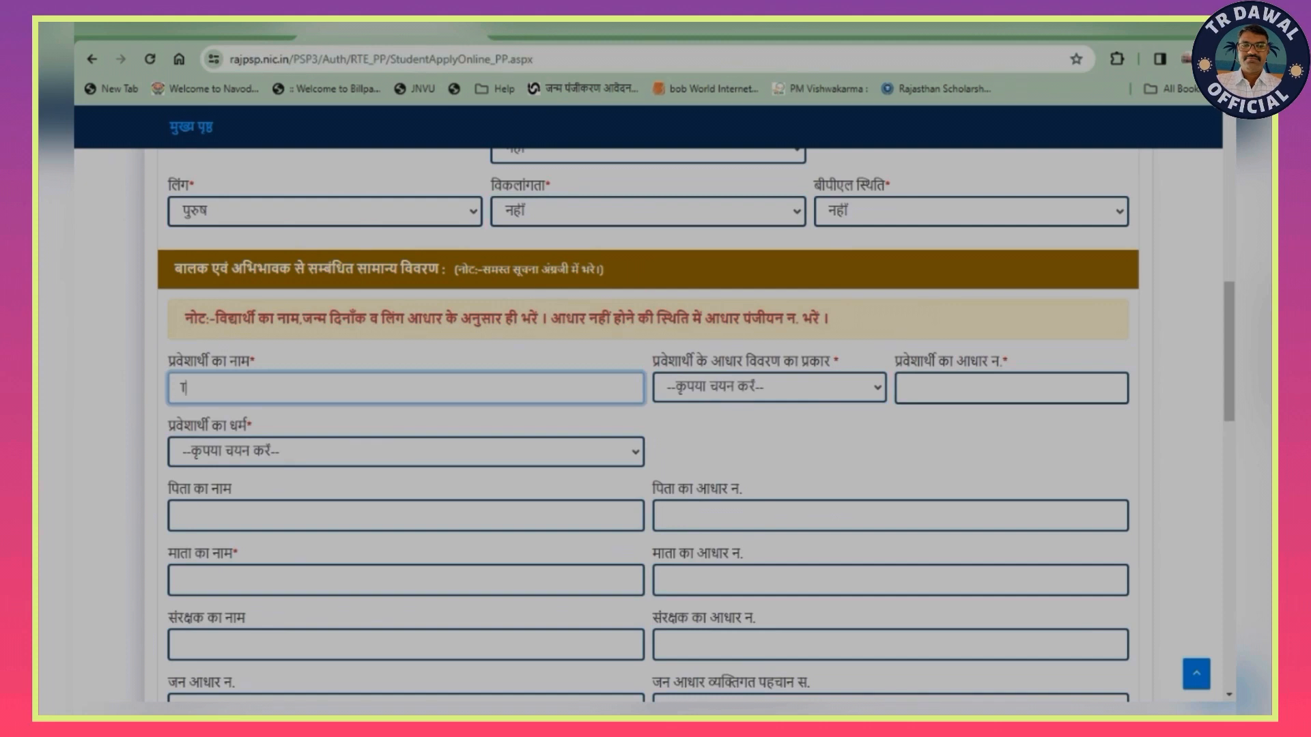
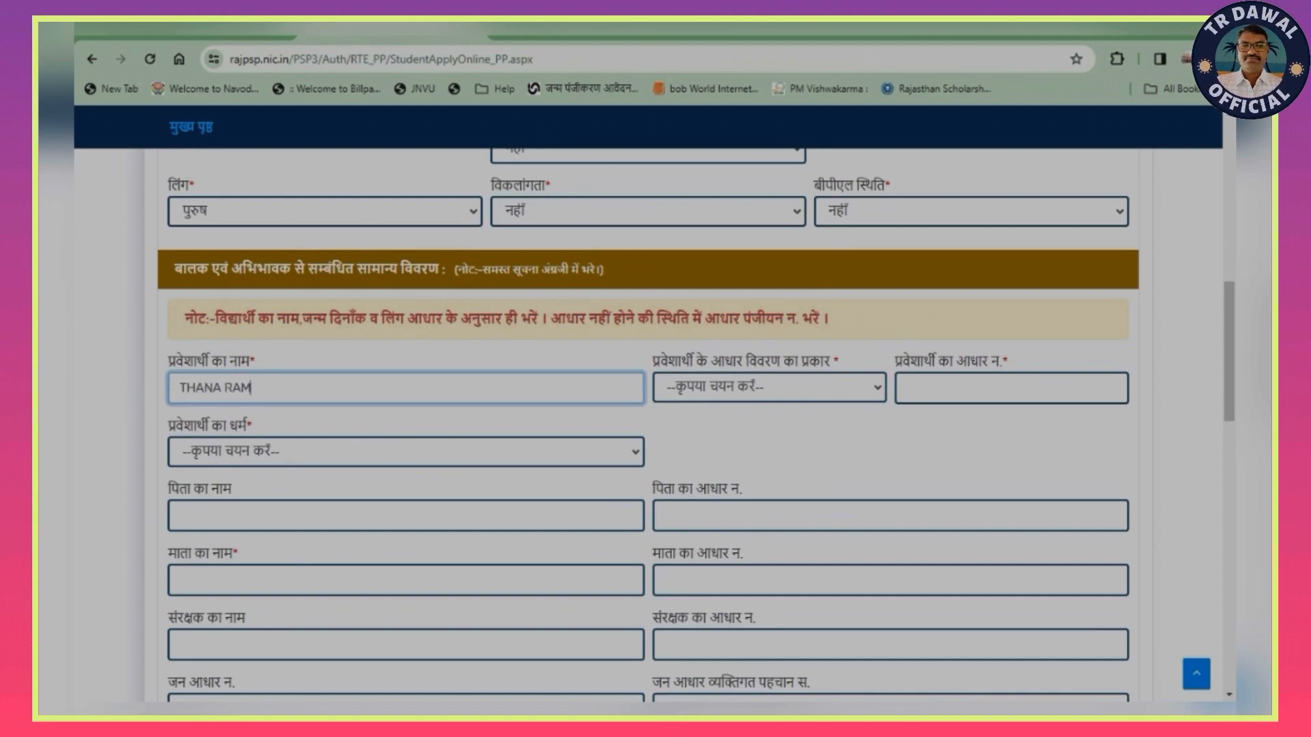
- Select आधार न. as the applicant's Aadhaar detail type and proceed to the Aadhaar number field
key(Tab)
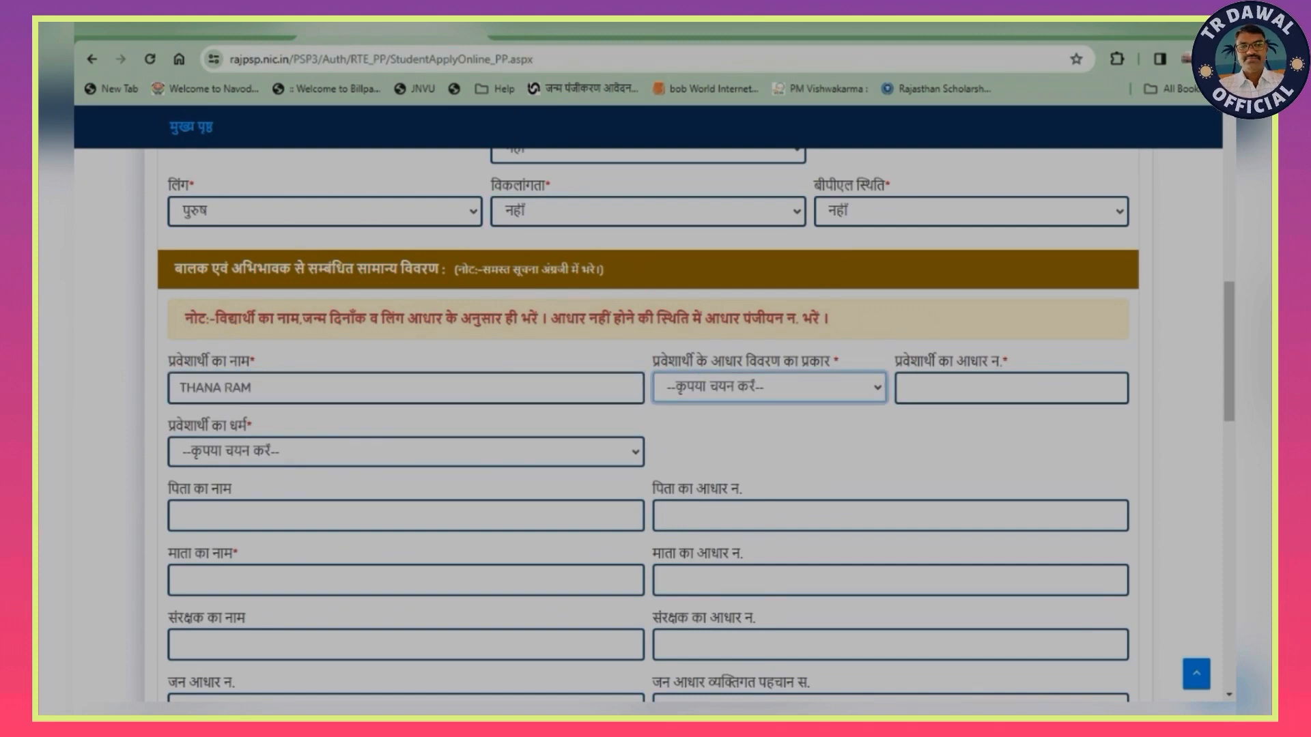
click(770, 387)
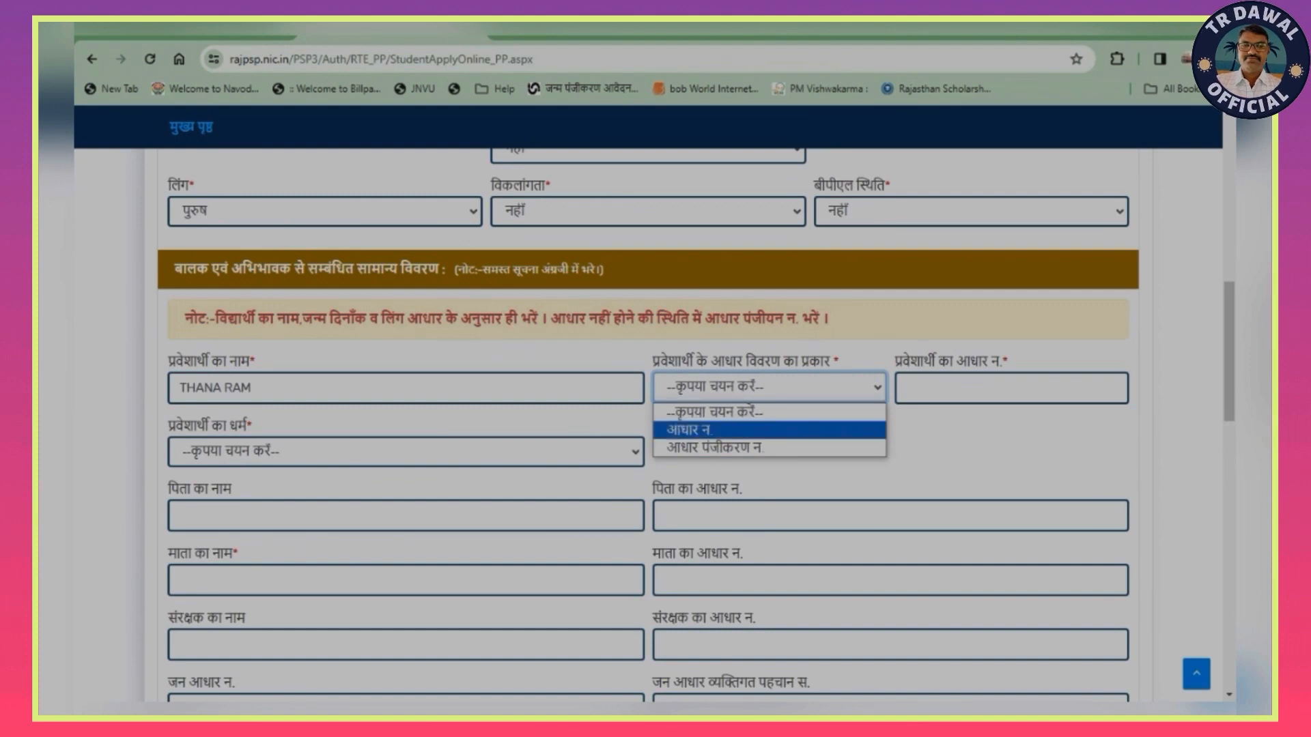
key(Return)
key(Tab)
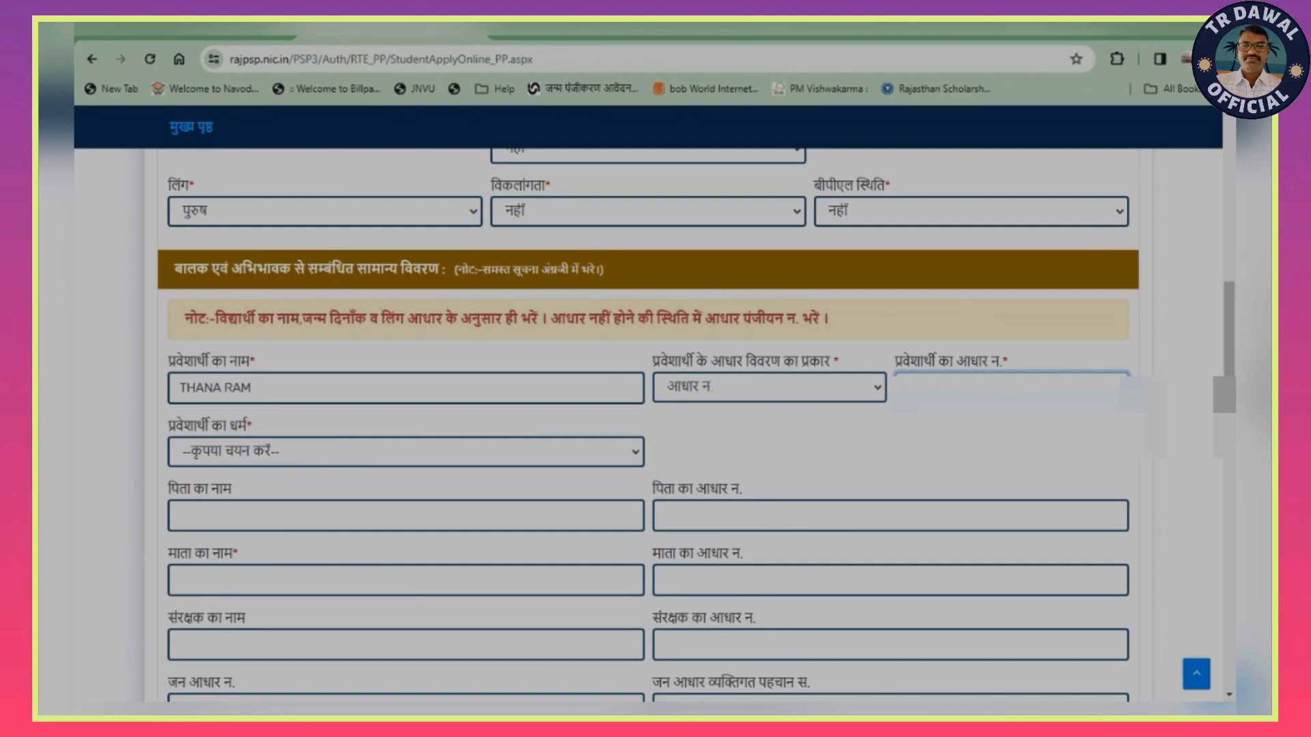
- Set the applicant's religion to हिन्दू and enter the father's full name in capital letters
click(406, 451)
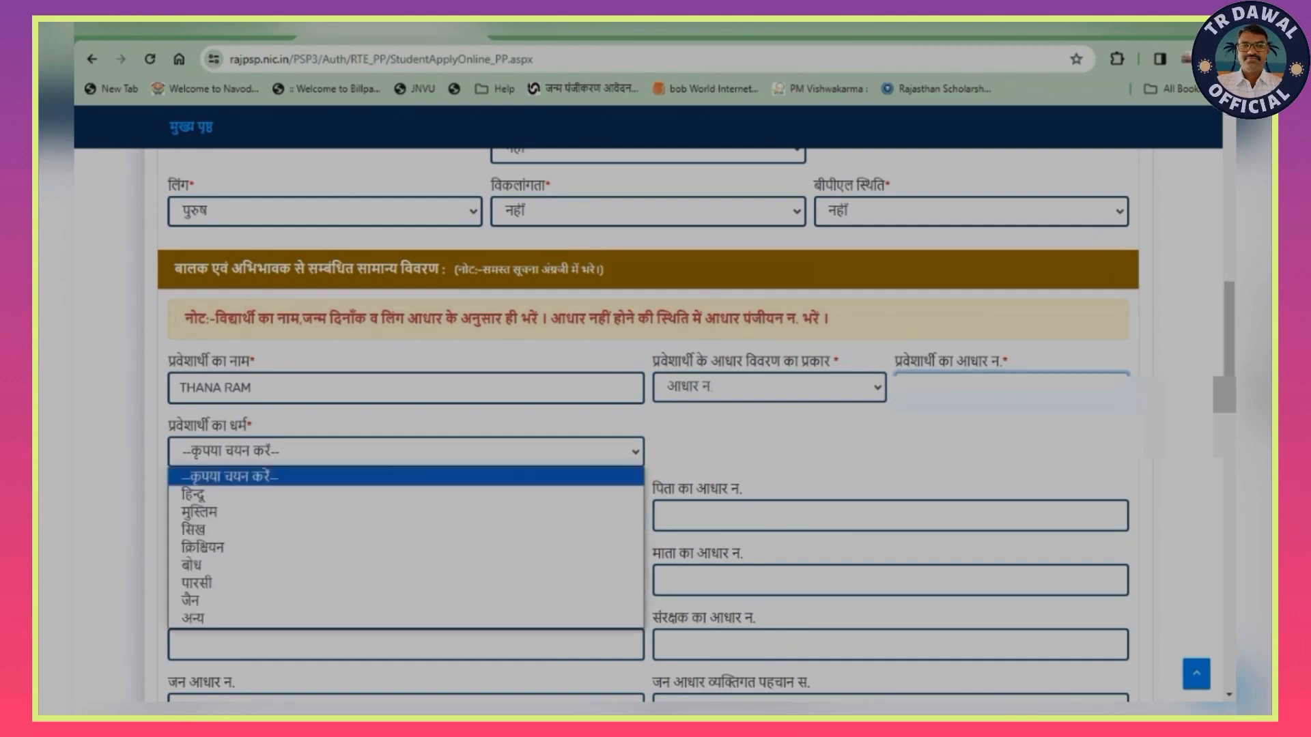
click(273, 494)
key(Tab)
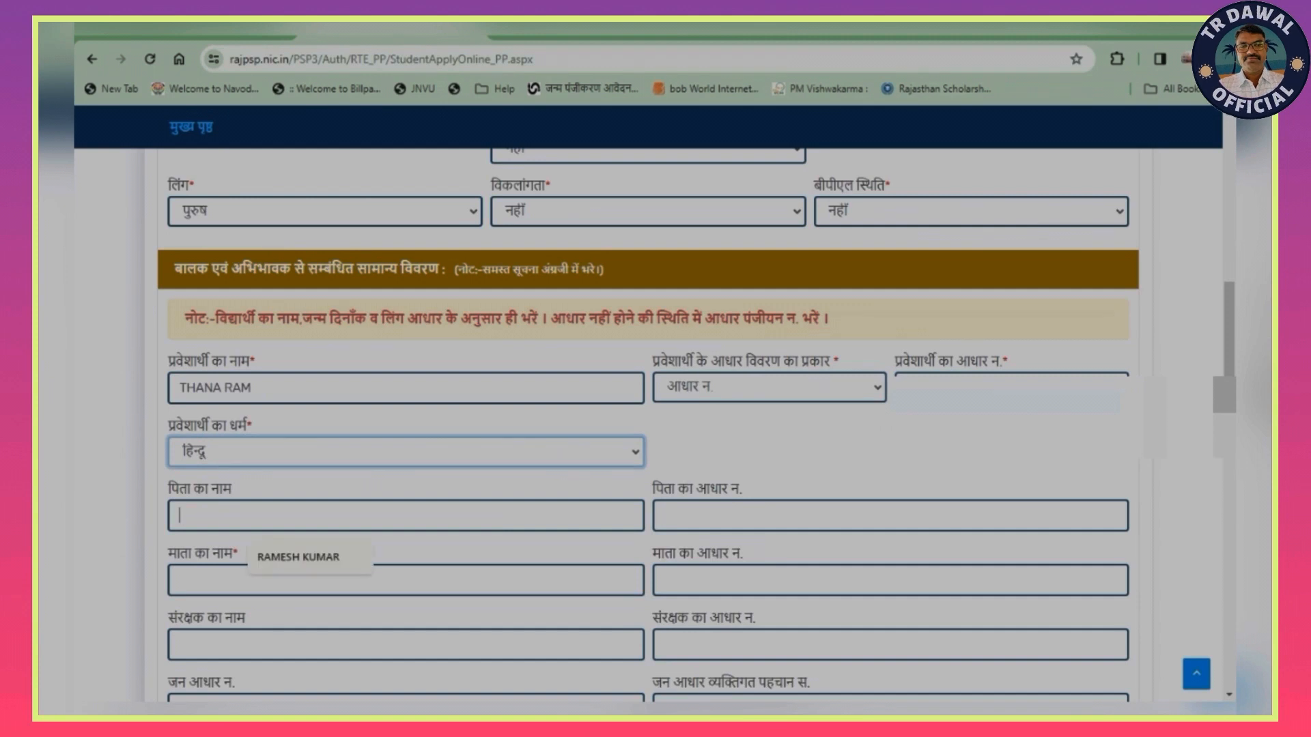
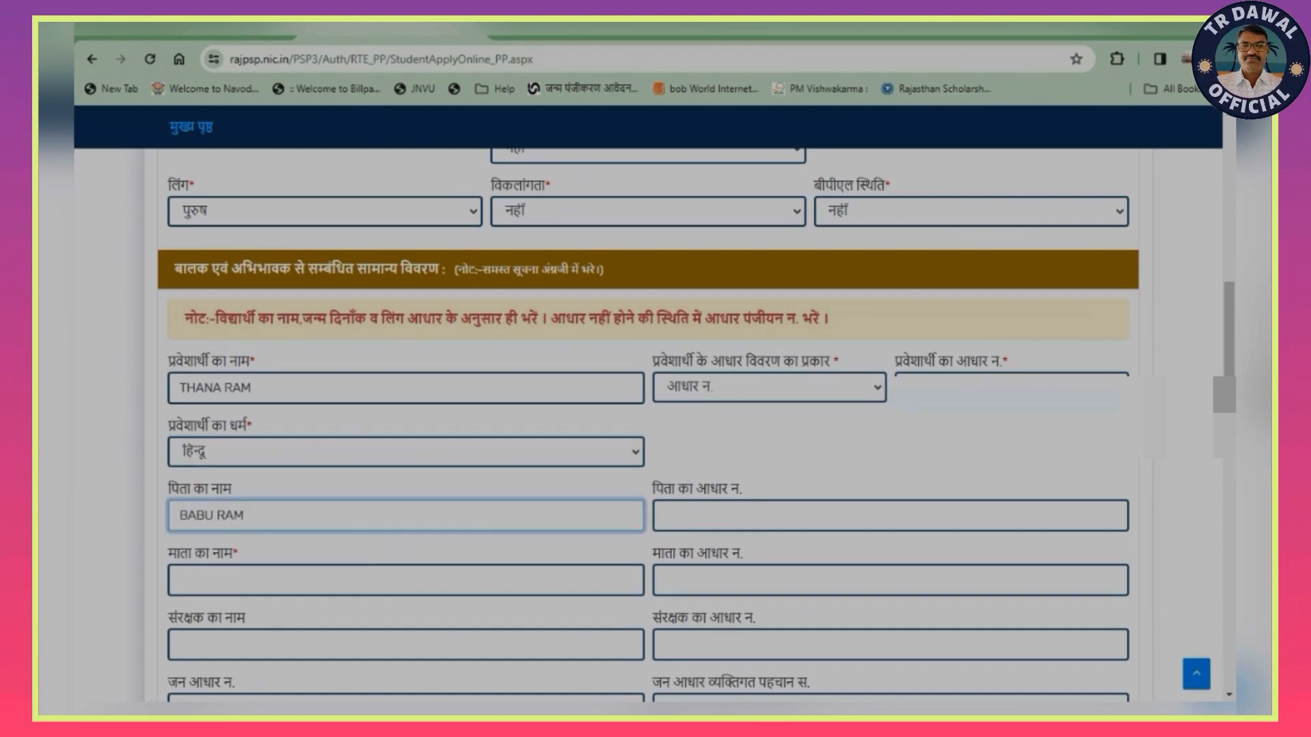
- Enter the mother's full name and the guardian's full name, leaving the parents' Aadhaar number fields blank
key(Tab)
key(Tab)
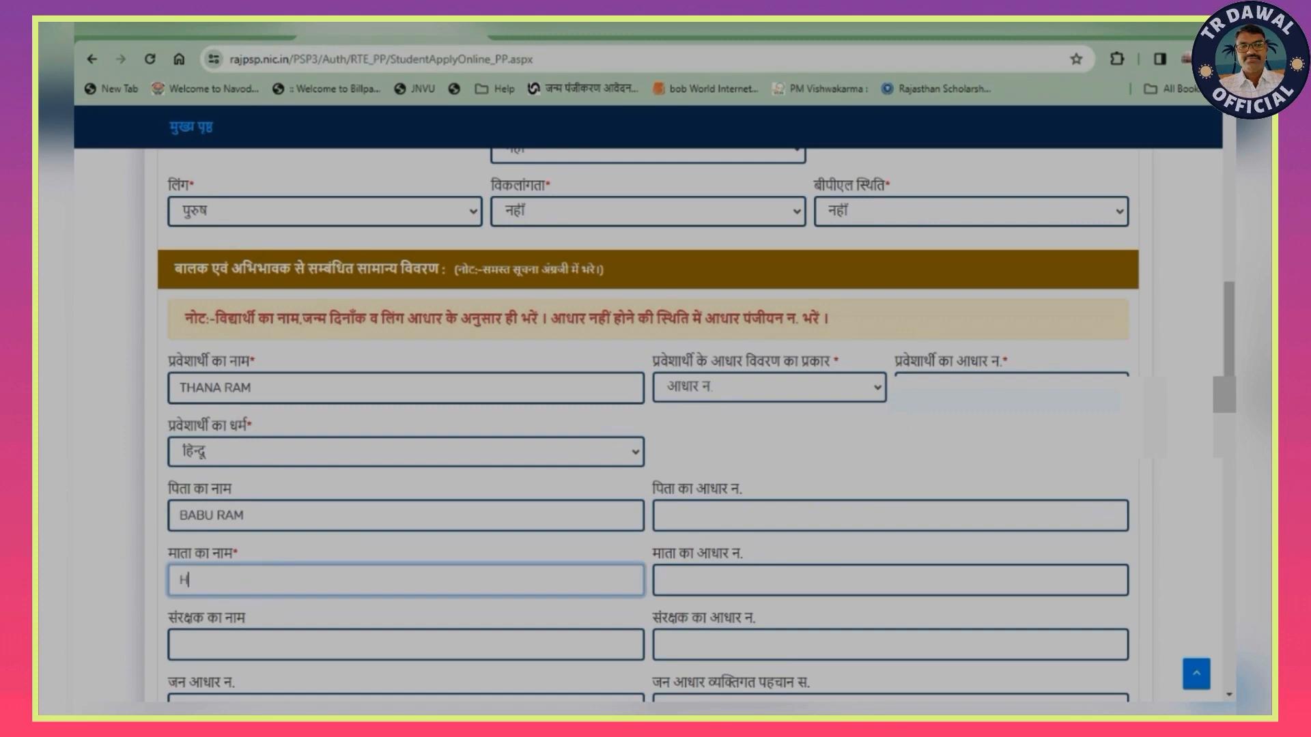
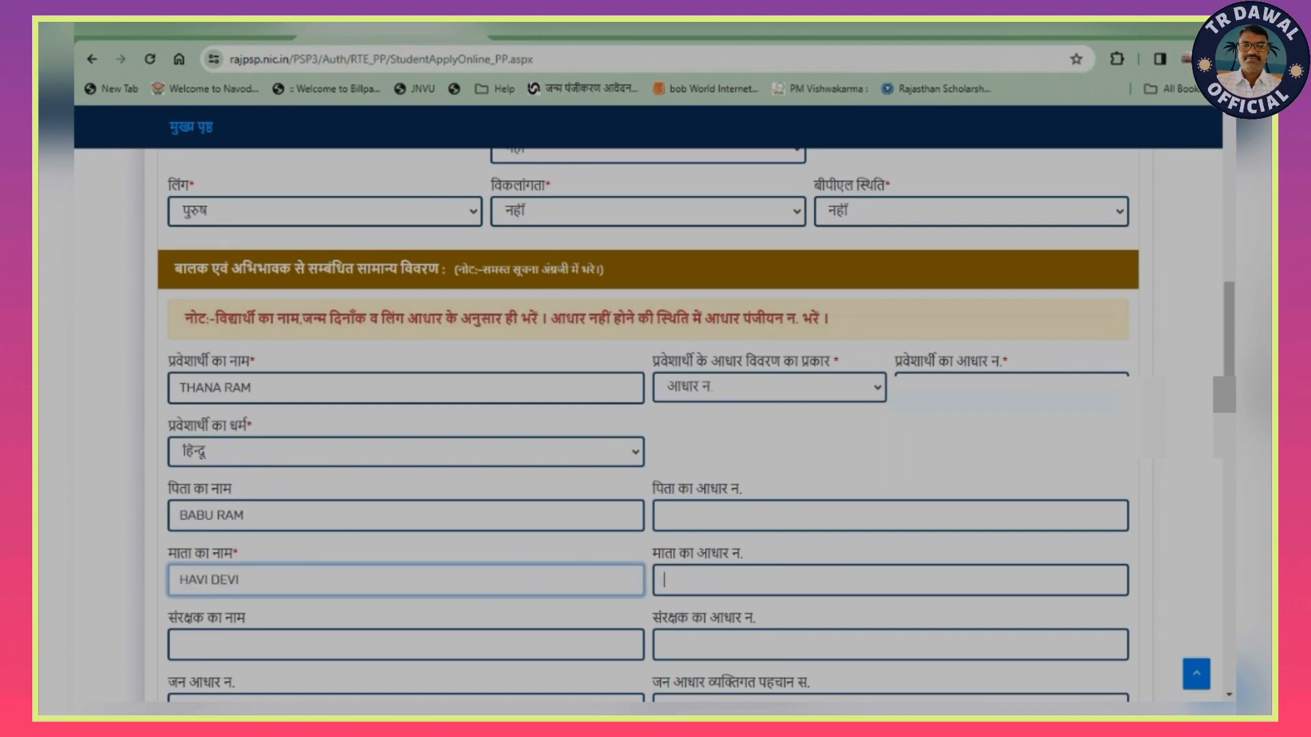
key(Tab)
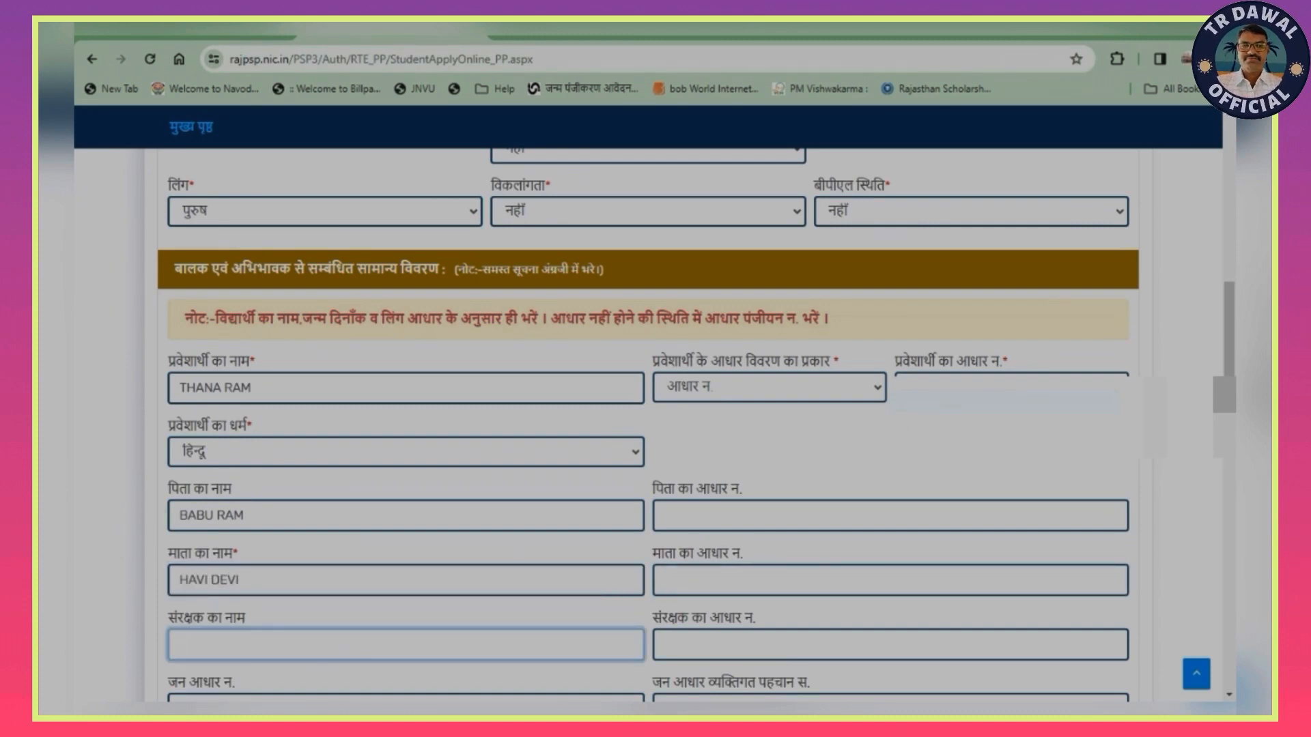
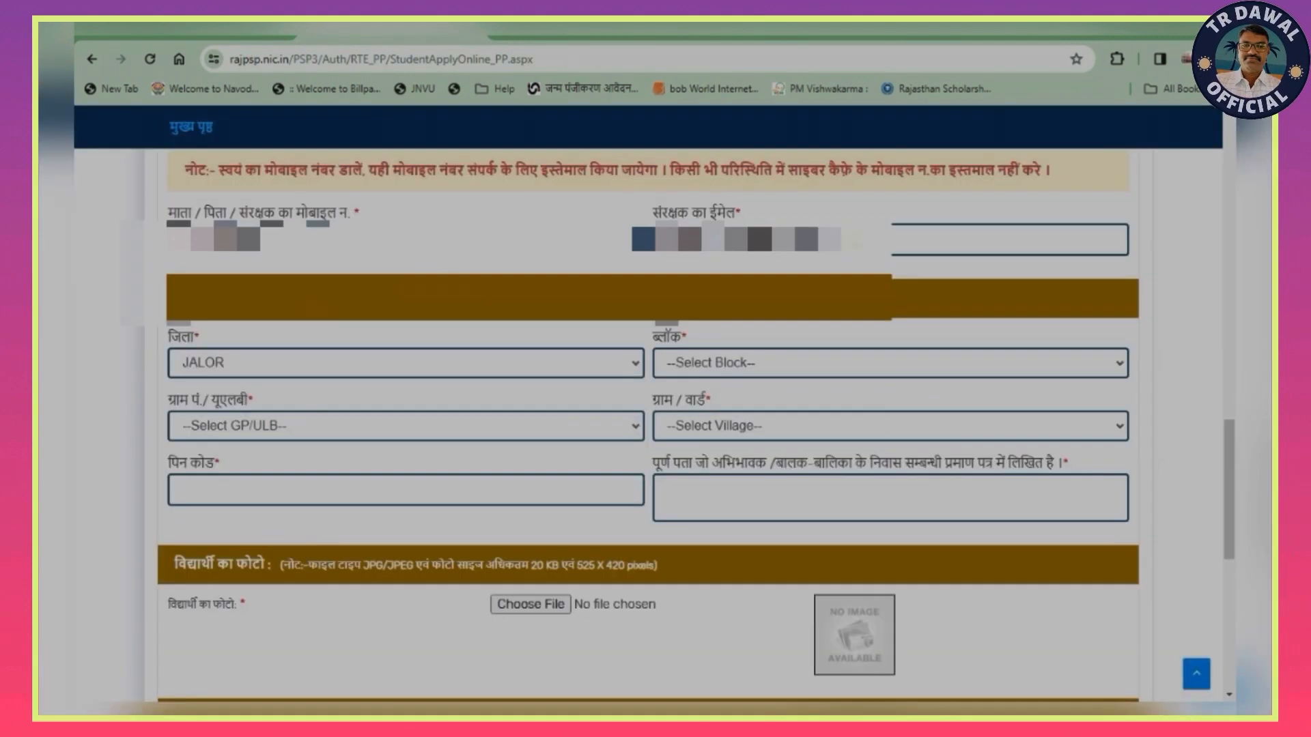
- Choose the block, gram panchayat and village of the applicant's residential address
click(887, 362)
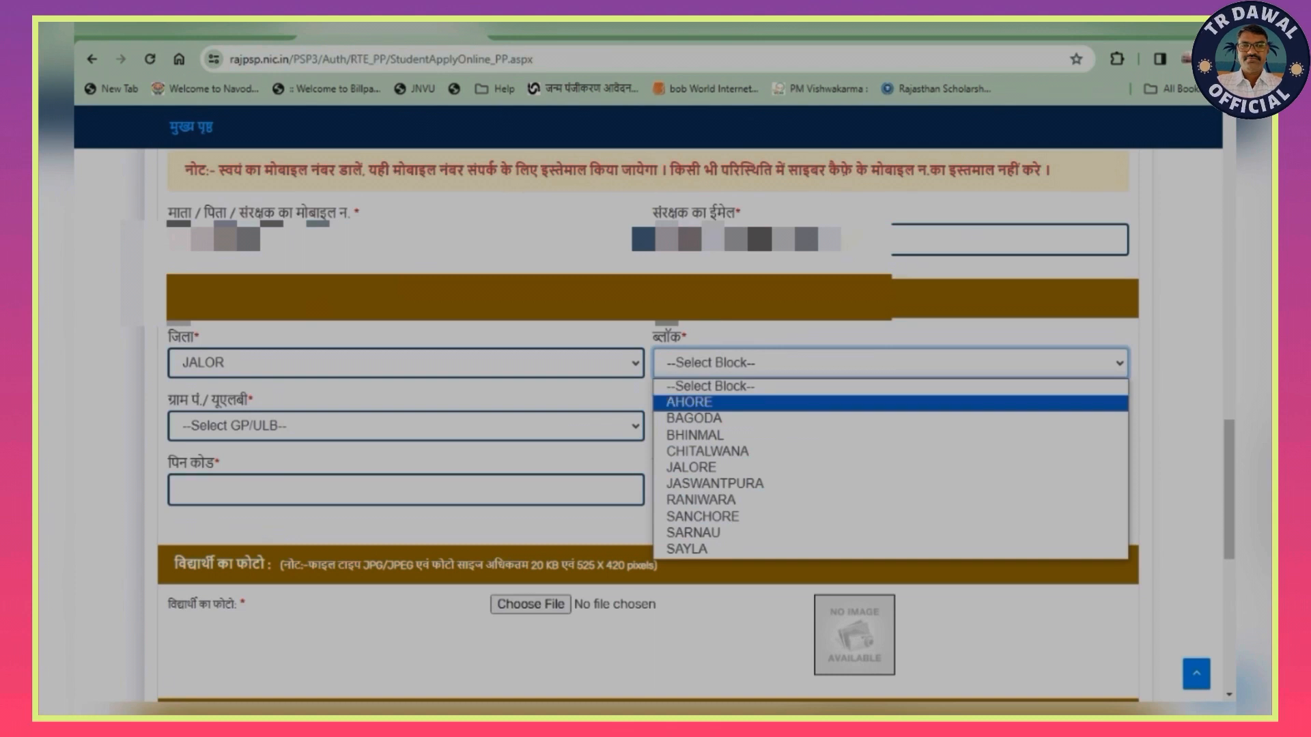
click(751, 452)
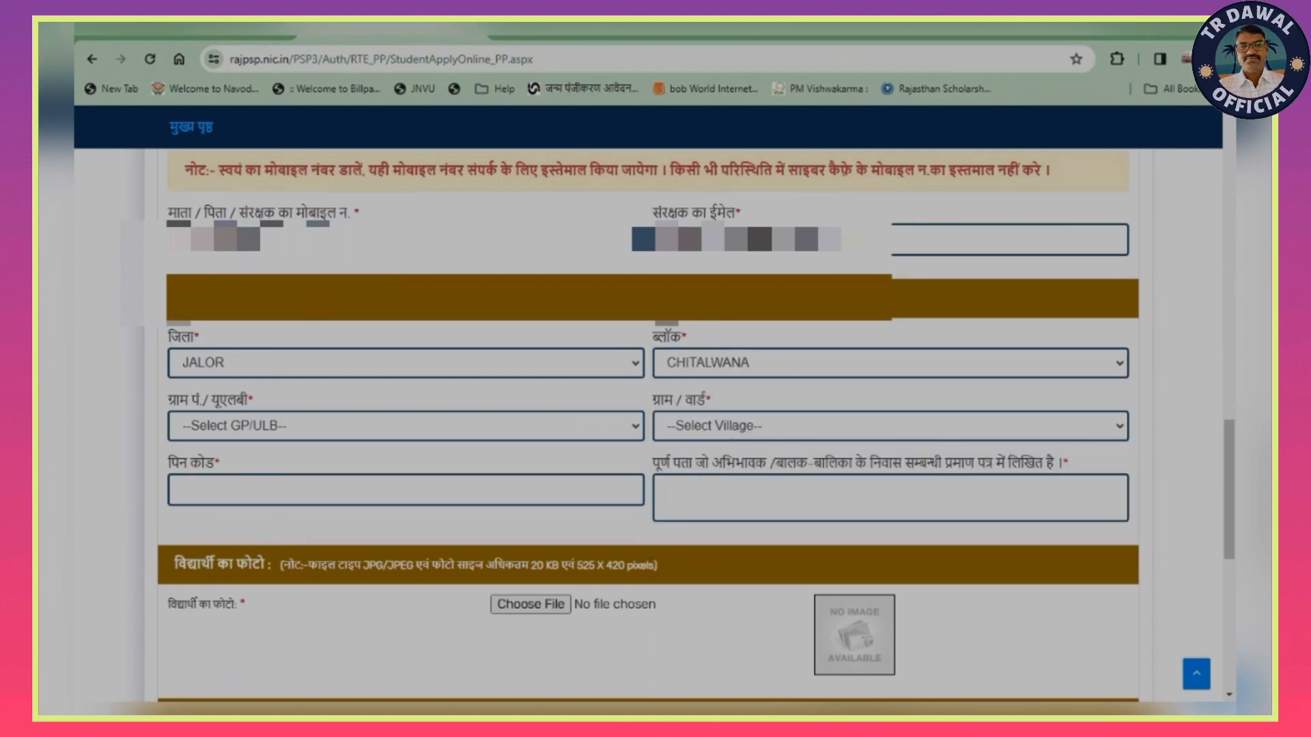
click(406, 426)
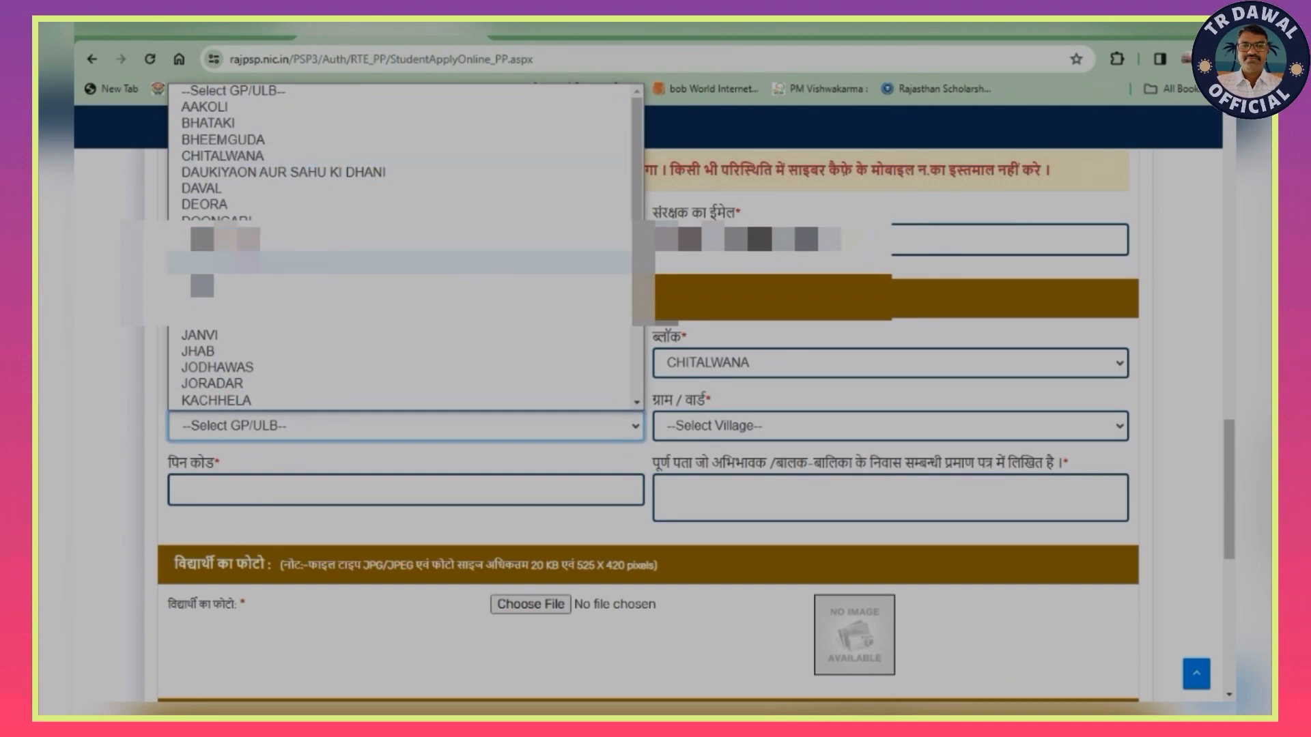
click(405, 285)
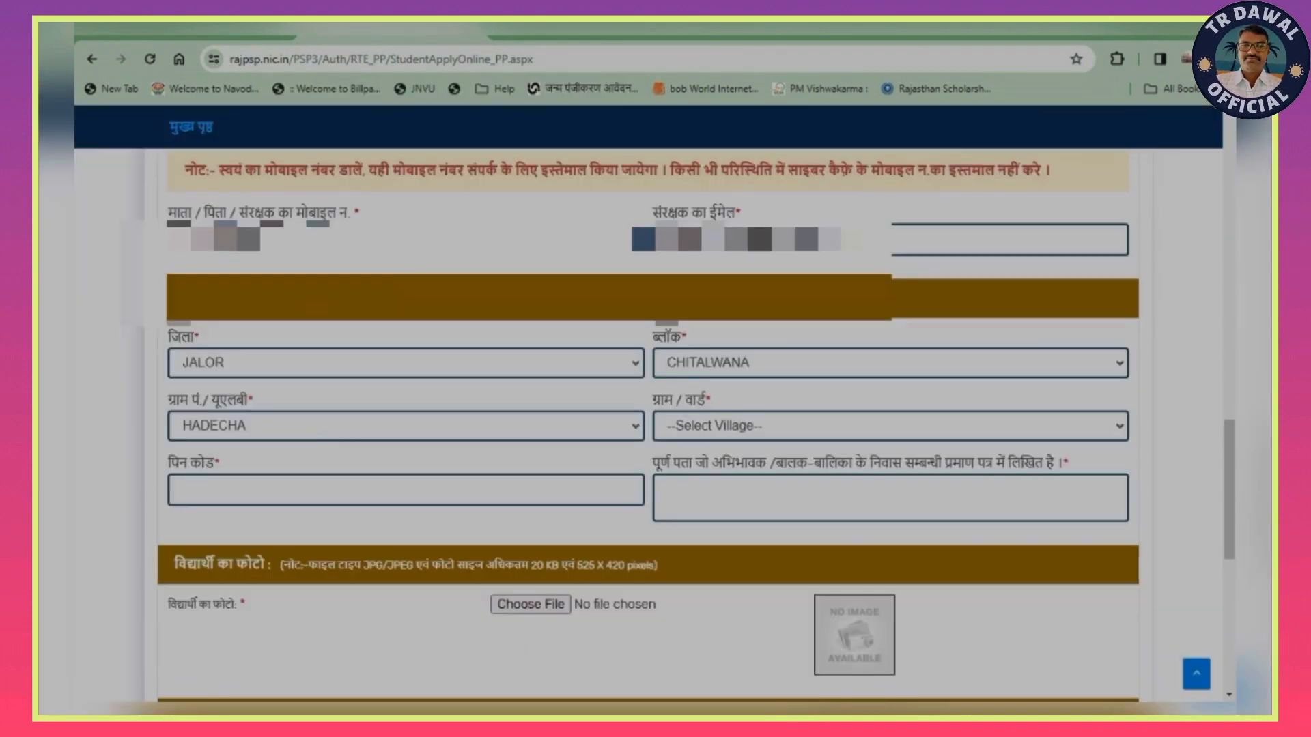
click(889, 426)
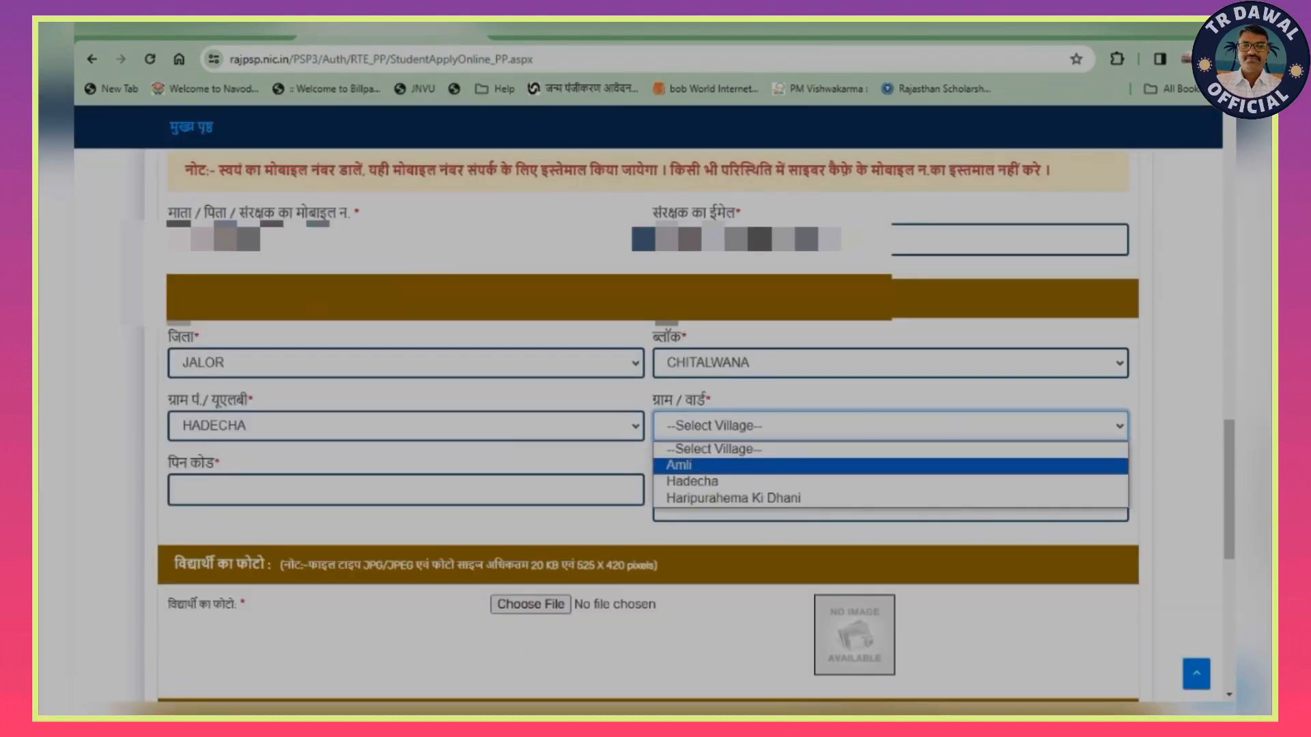
click(890, 465)
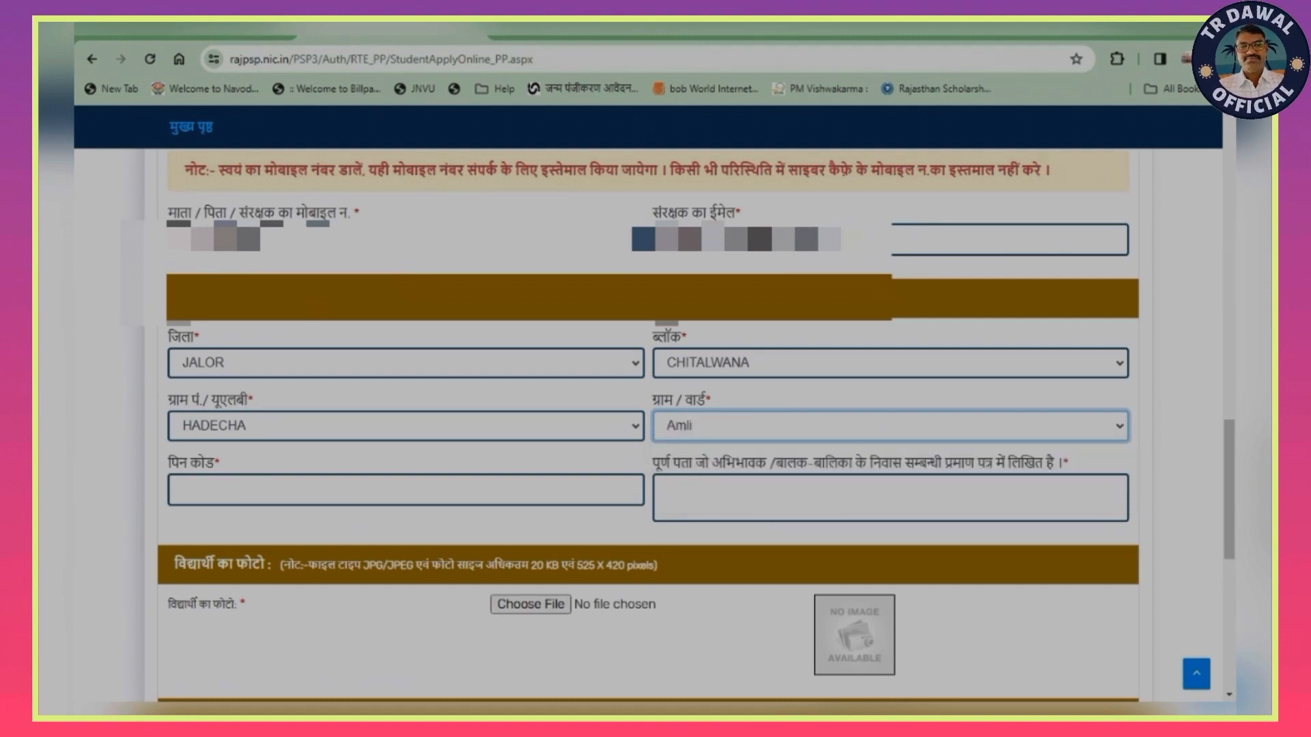
- Fill in the postal code and the full residential address as written on the residence certificate
click(405, 491)
text(343027)
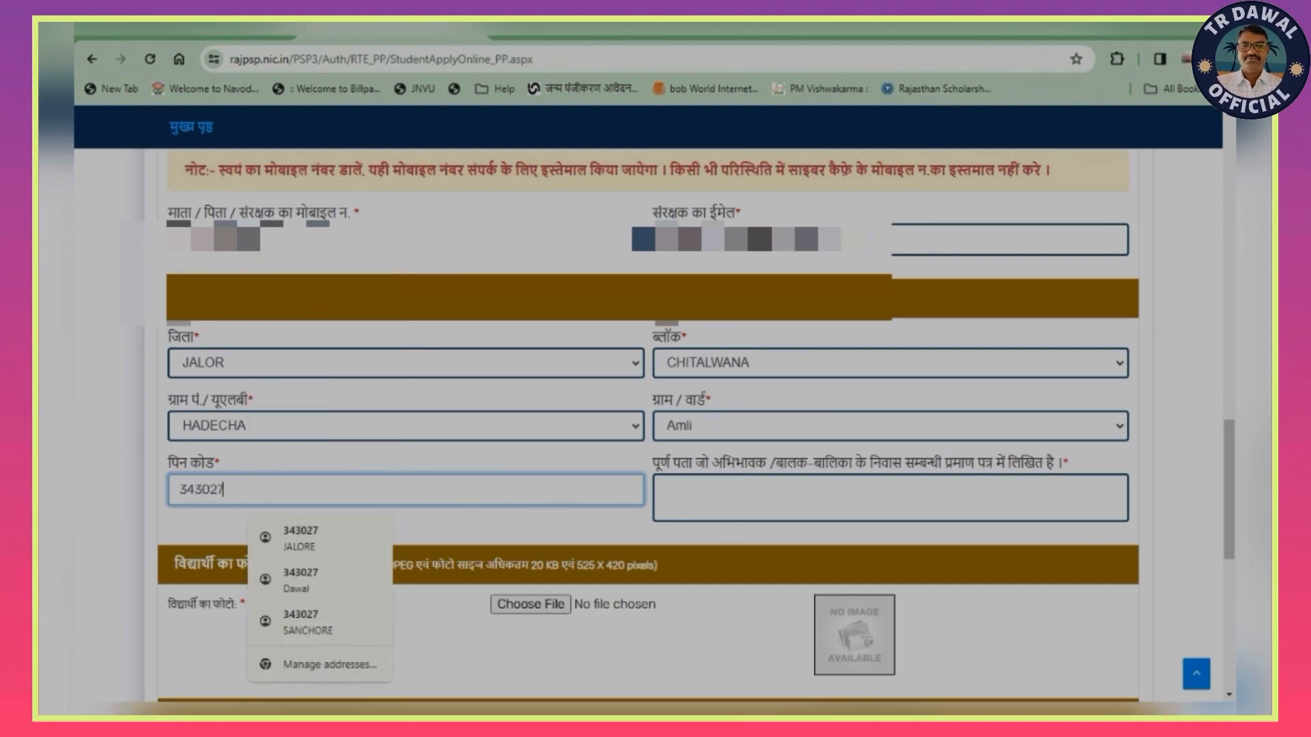
click(890, 498)
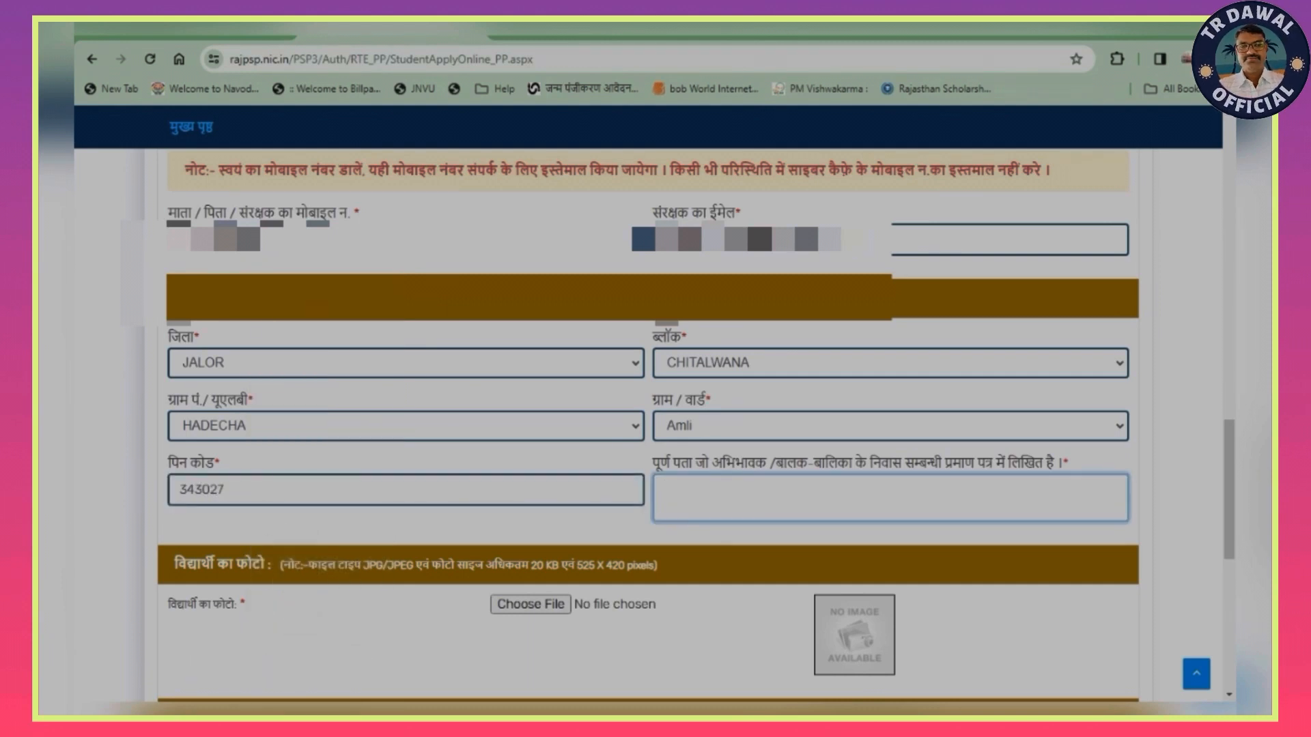
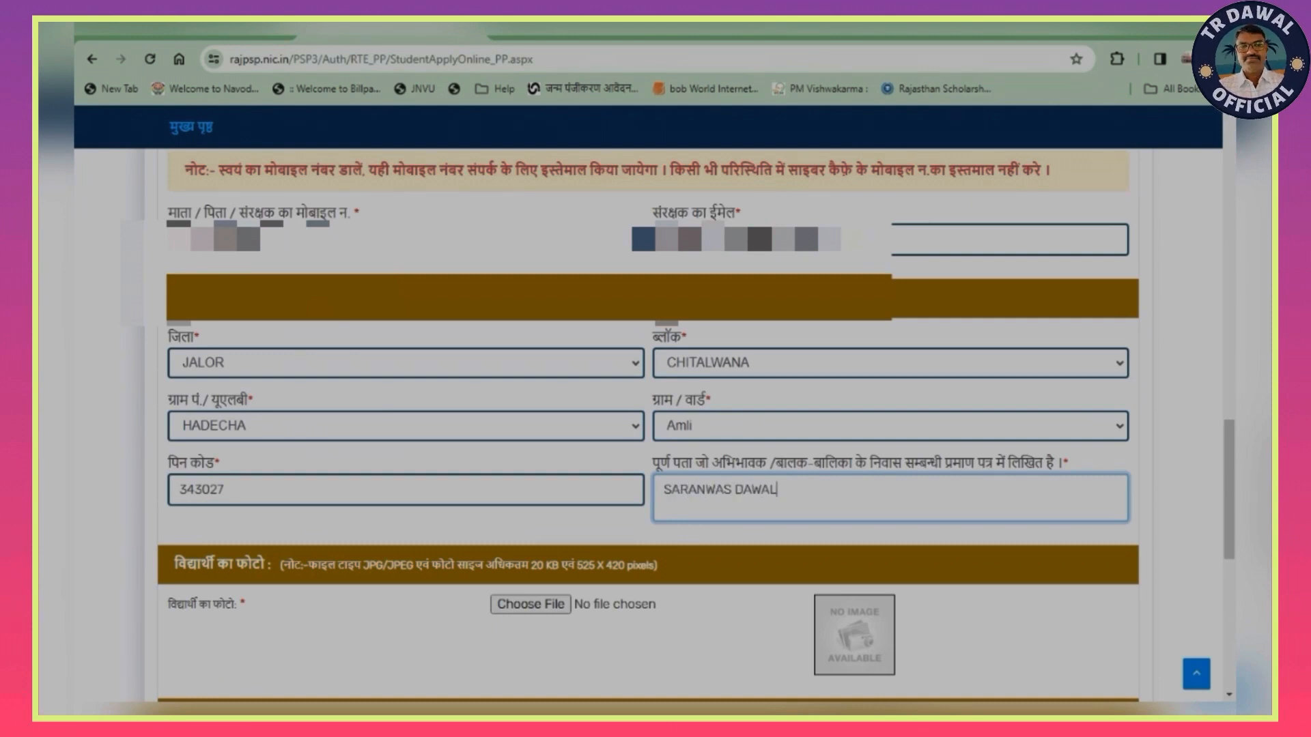
- Attach th photo.jpg as the student's photo
scroll(649, 409, down, 2)
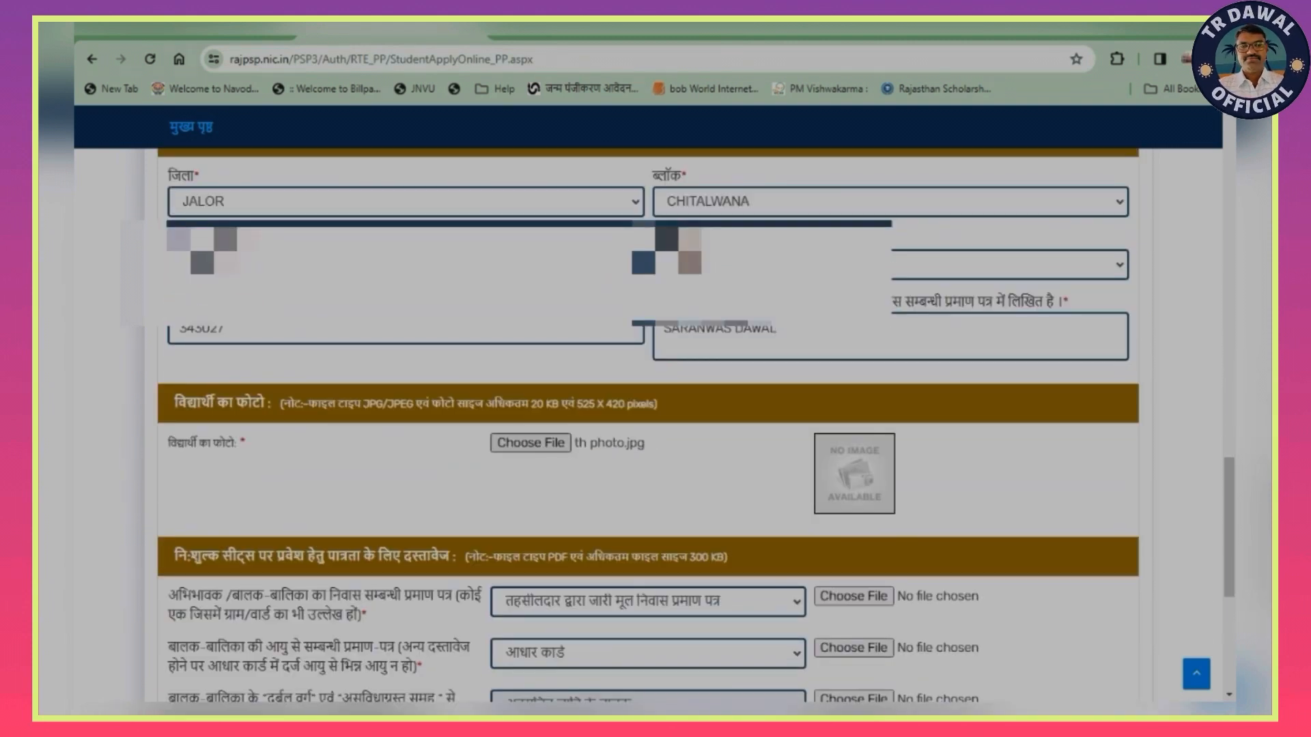
scroll(649, 409, down, 1)
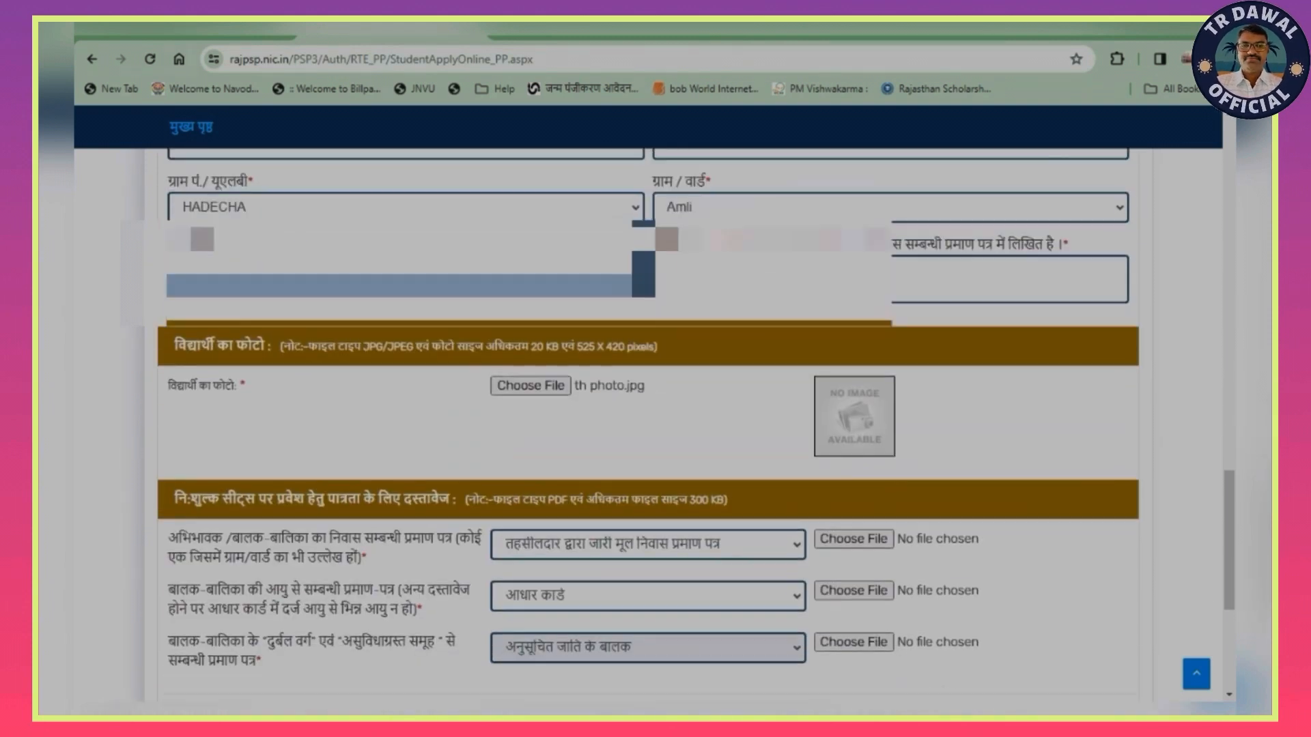
- Attach CAST.jpg as the residence, age and category proof, keeping तहसीलदार द्वारा जारी मूल निवास प्रमाण पत्र and आधार कार्ड as document types
scroll(649, 409, down, 3)
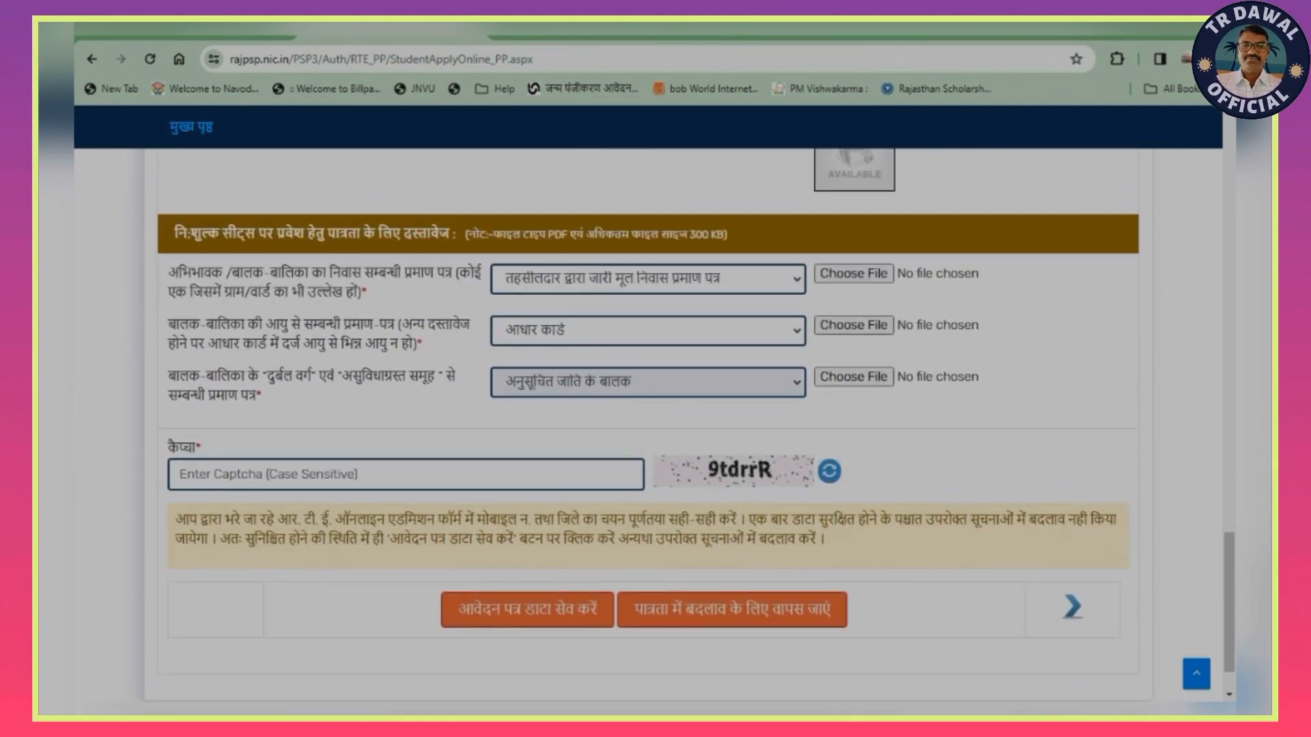
click(648, 278)
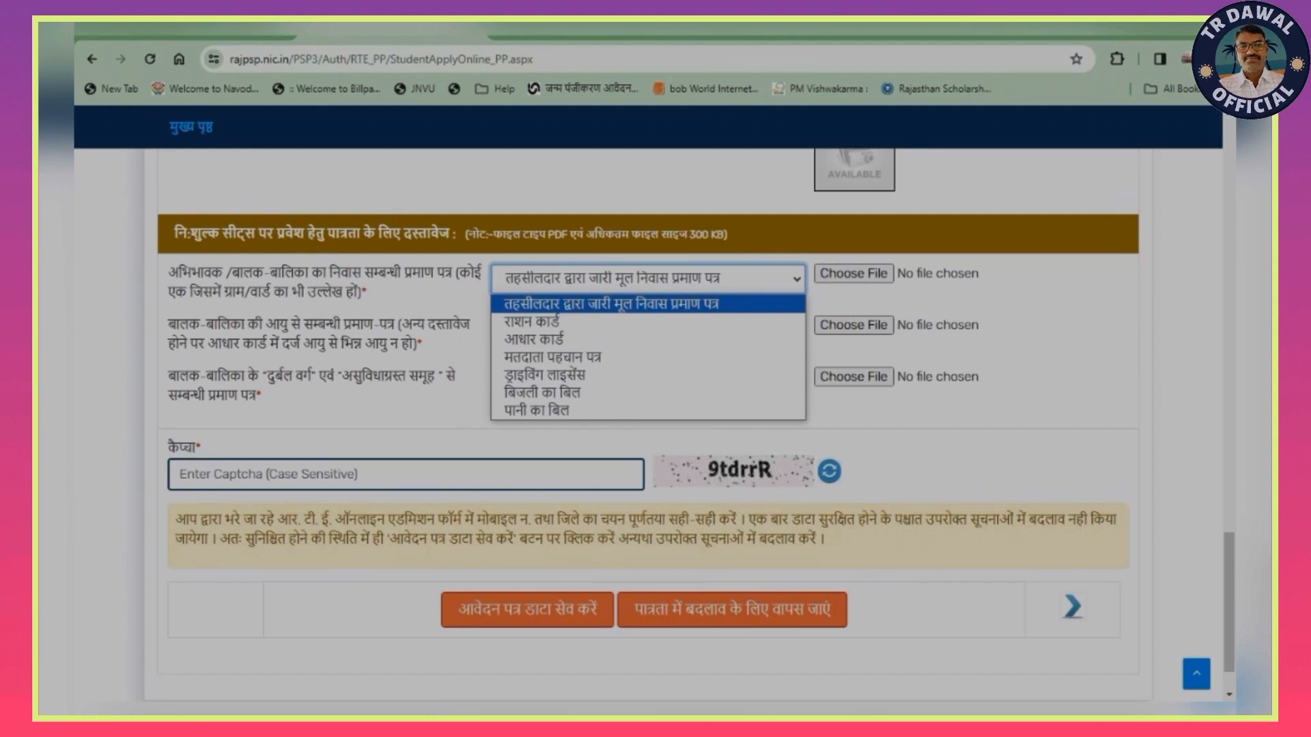
key(Down)
key(Down)
key(Down)
key(Down)
key(Down)
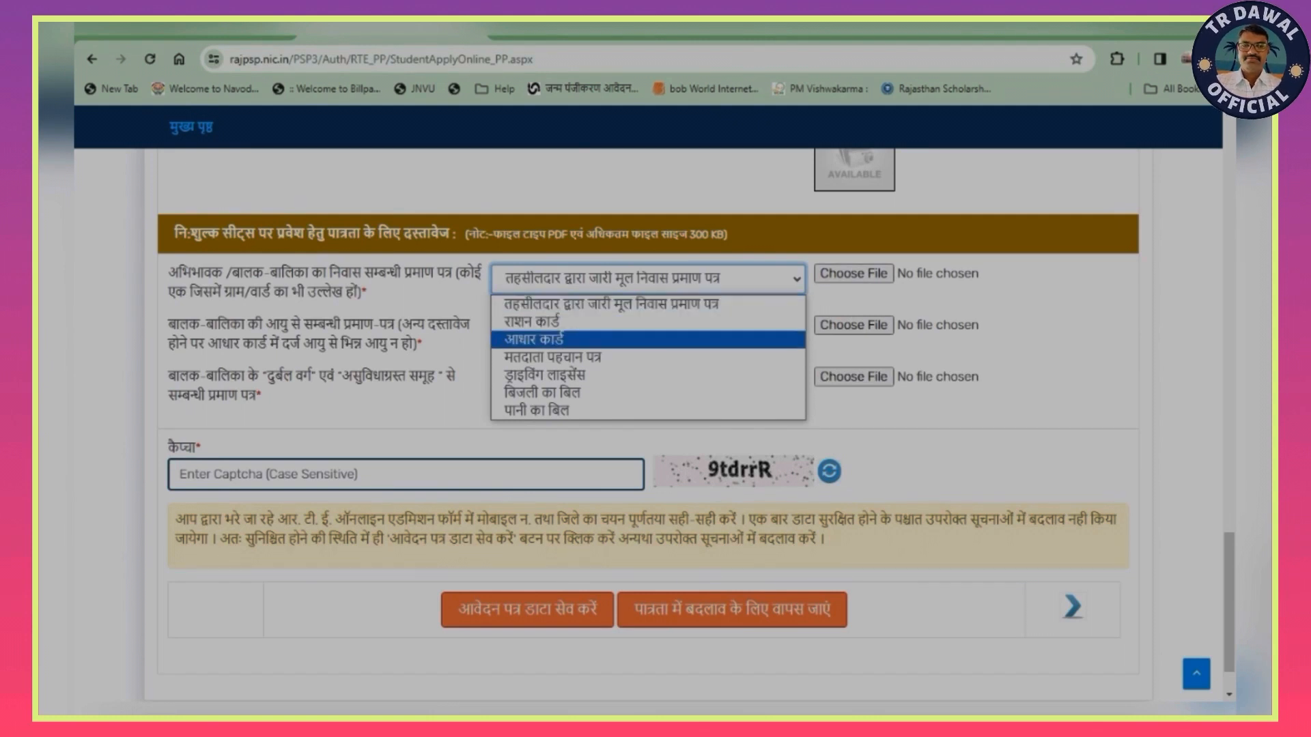
key(Down)
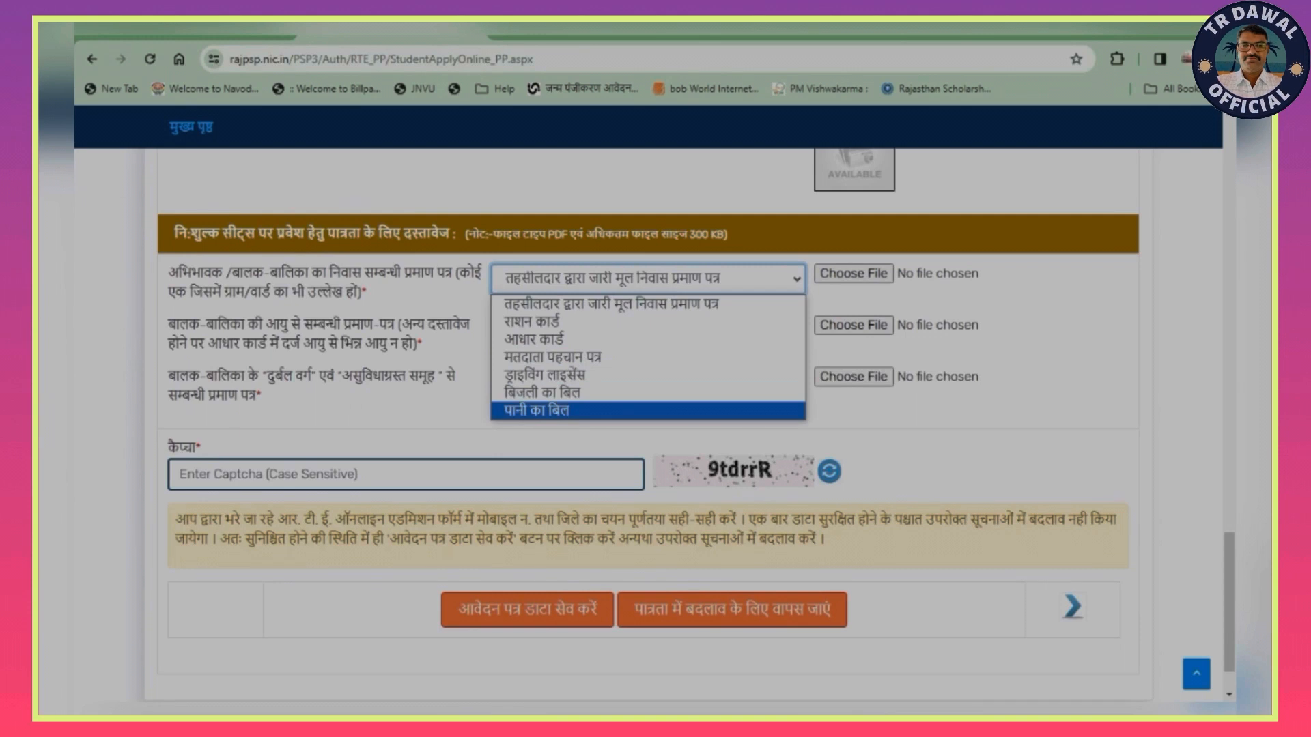
key(Up)
key(Up)
key(Up)
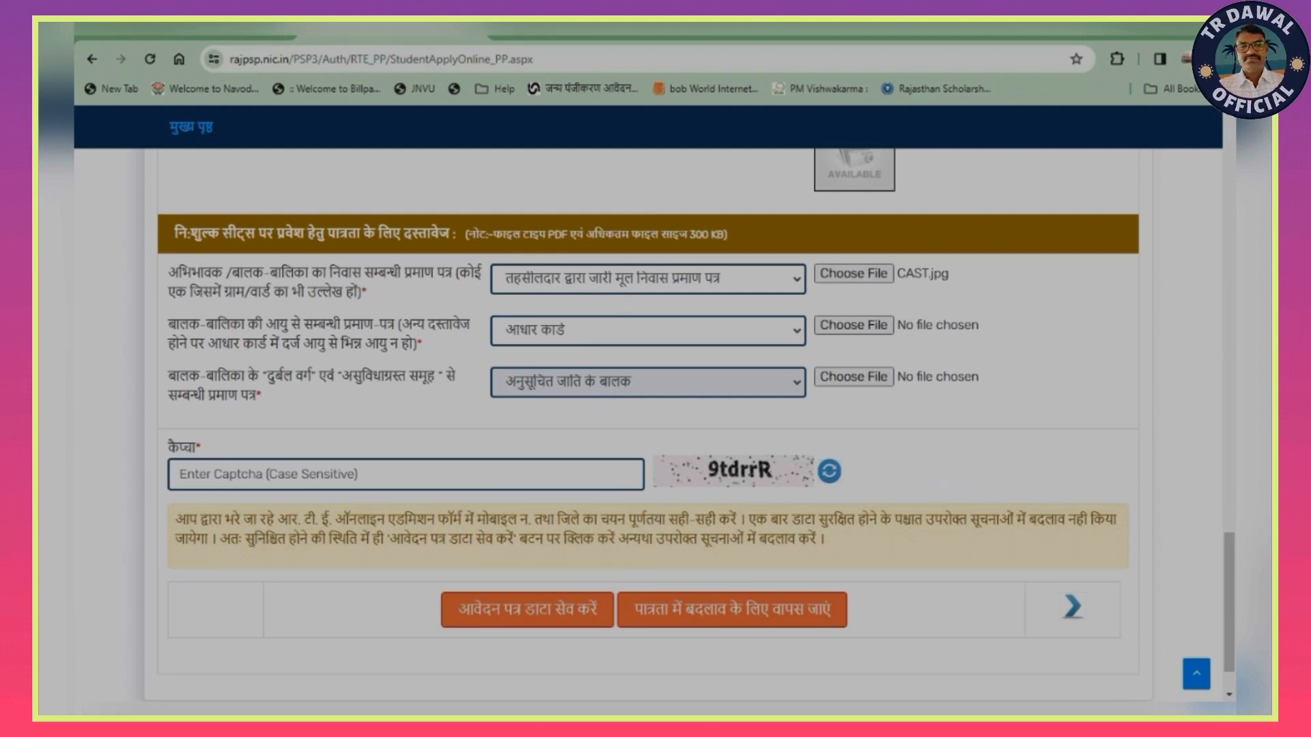
click(647, 331)
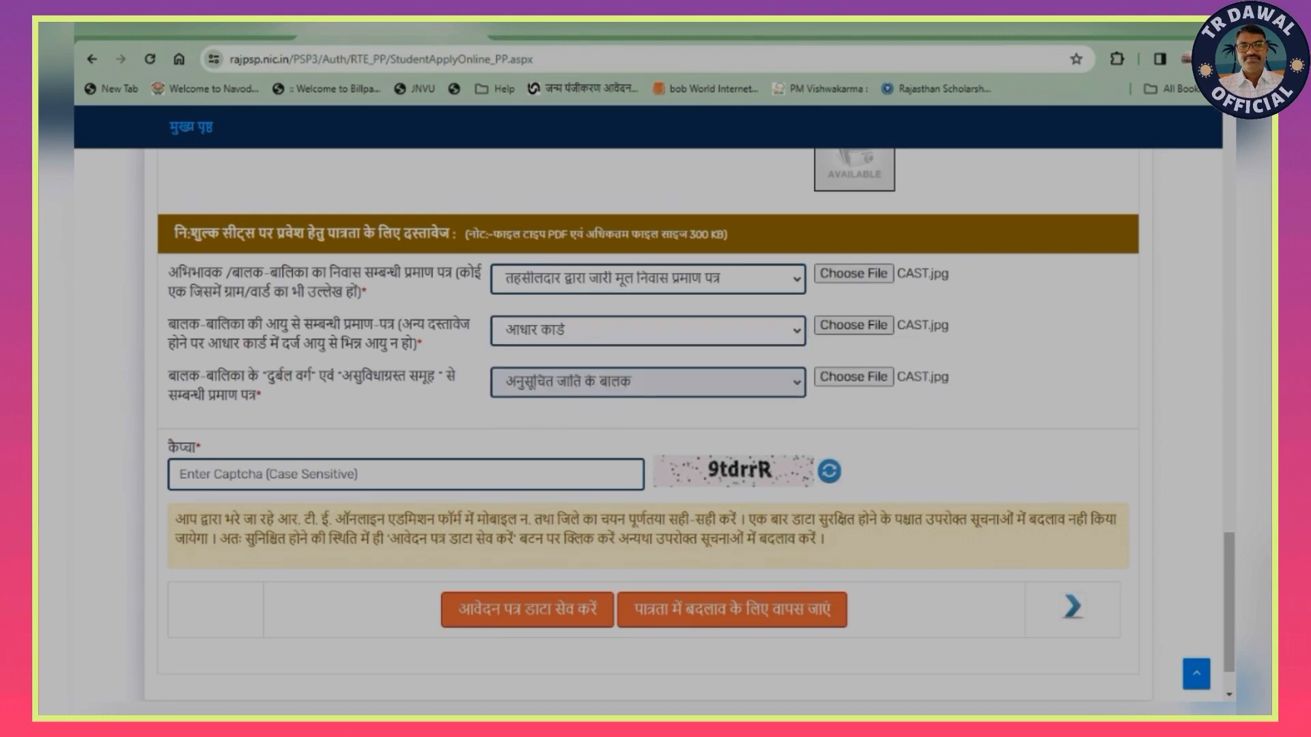
- Enter the displayed case-sensitive captcha text below the eligibility documents
click(179, 474)
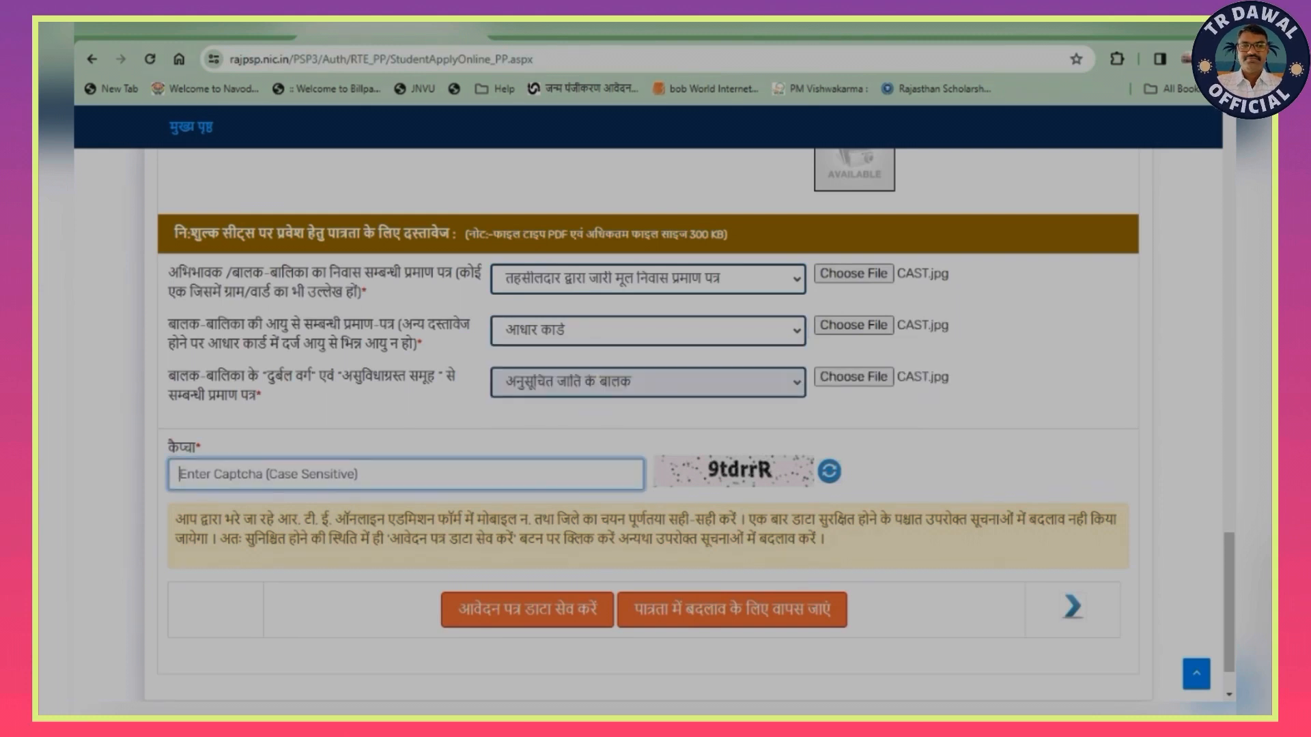
text(9)
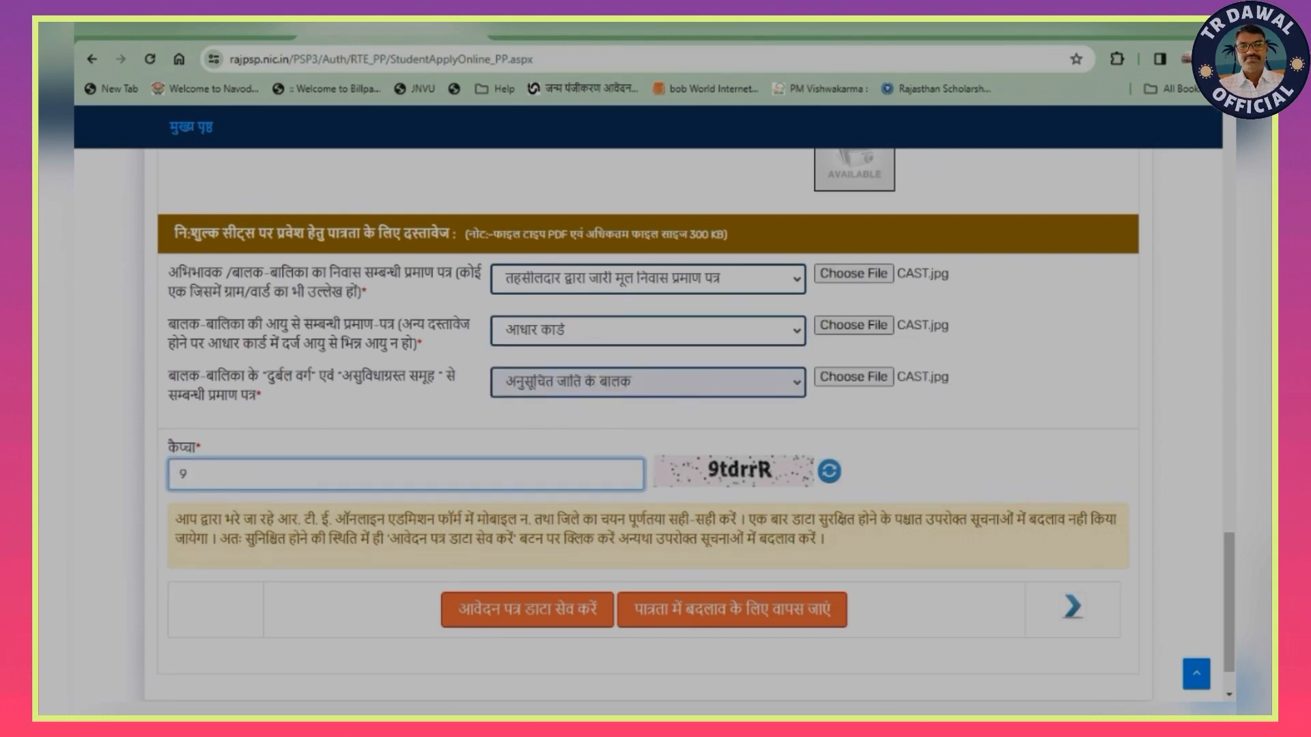
text(t)
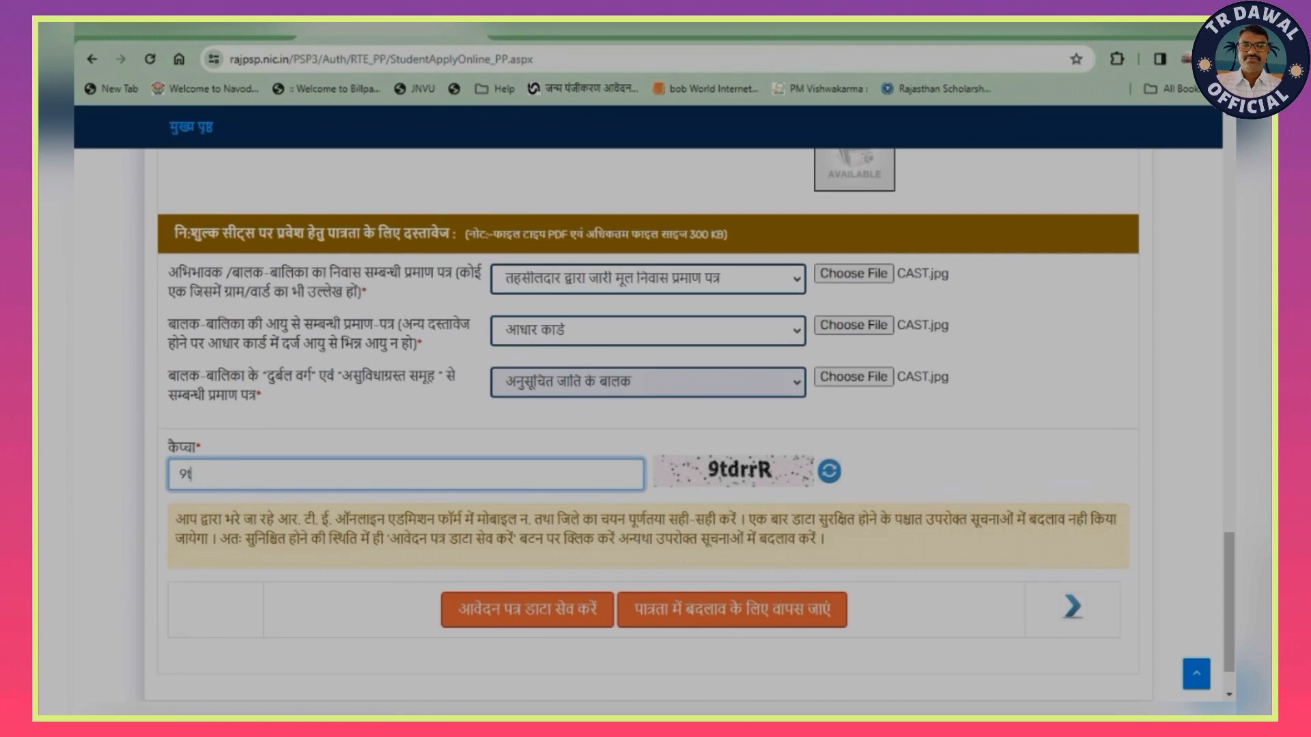
text(drr)
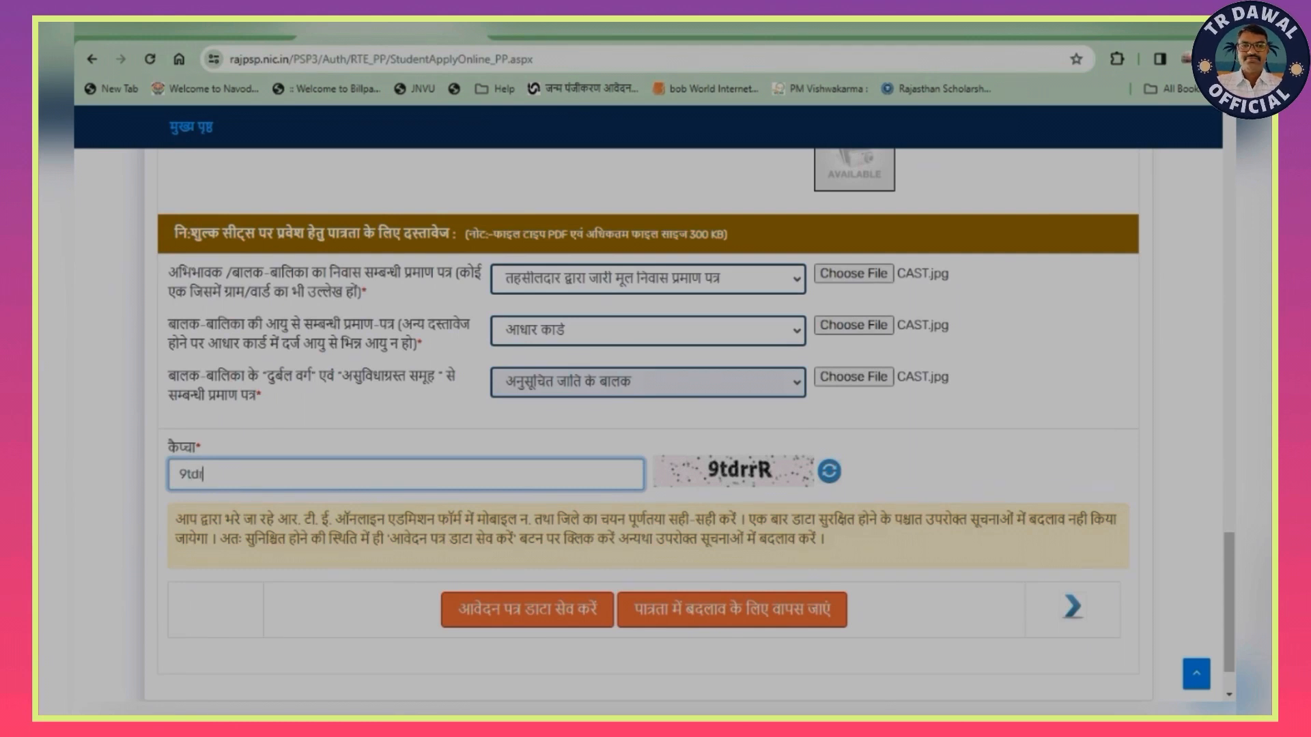
text(R)
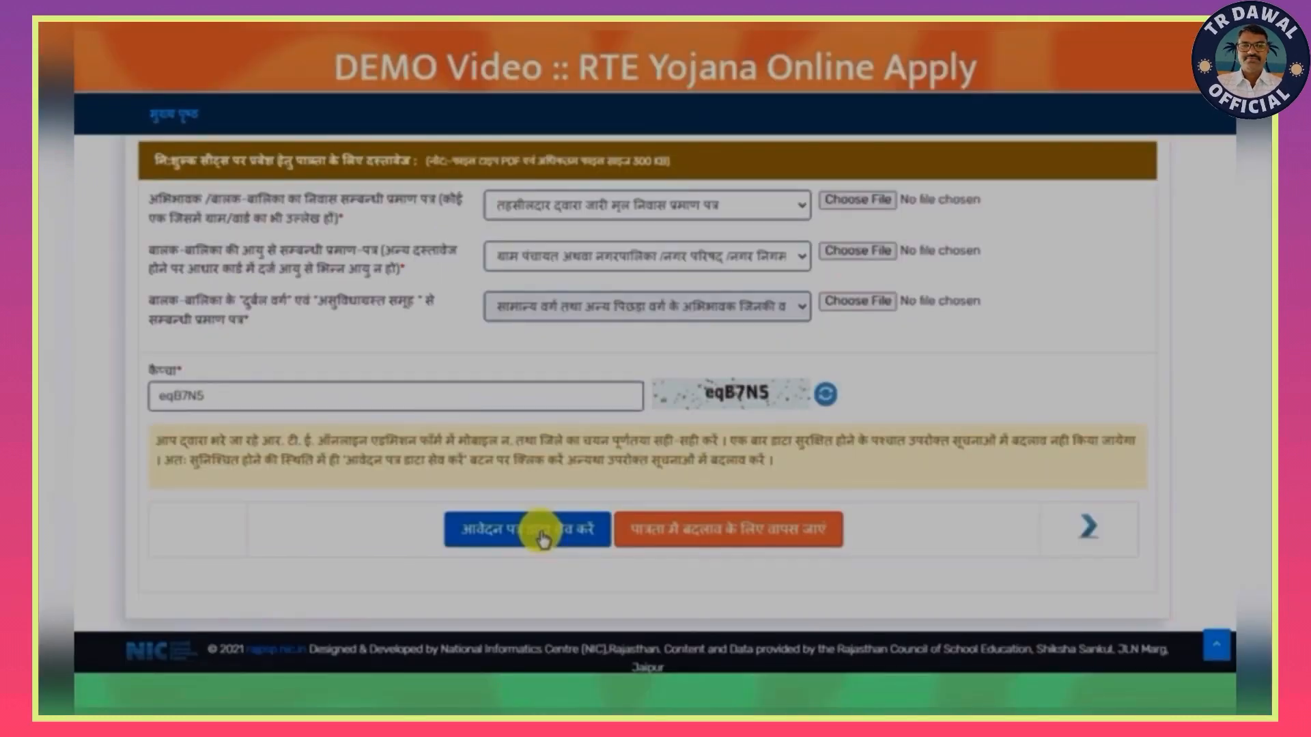
- Save the application data, confirm it with the OTP sent to the registered mobile, and acknowledge the resulting message
click(542, 536)
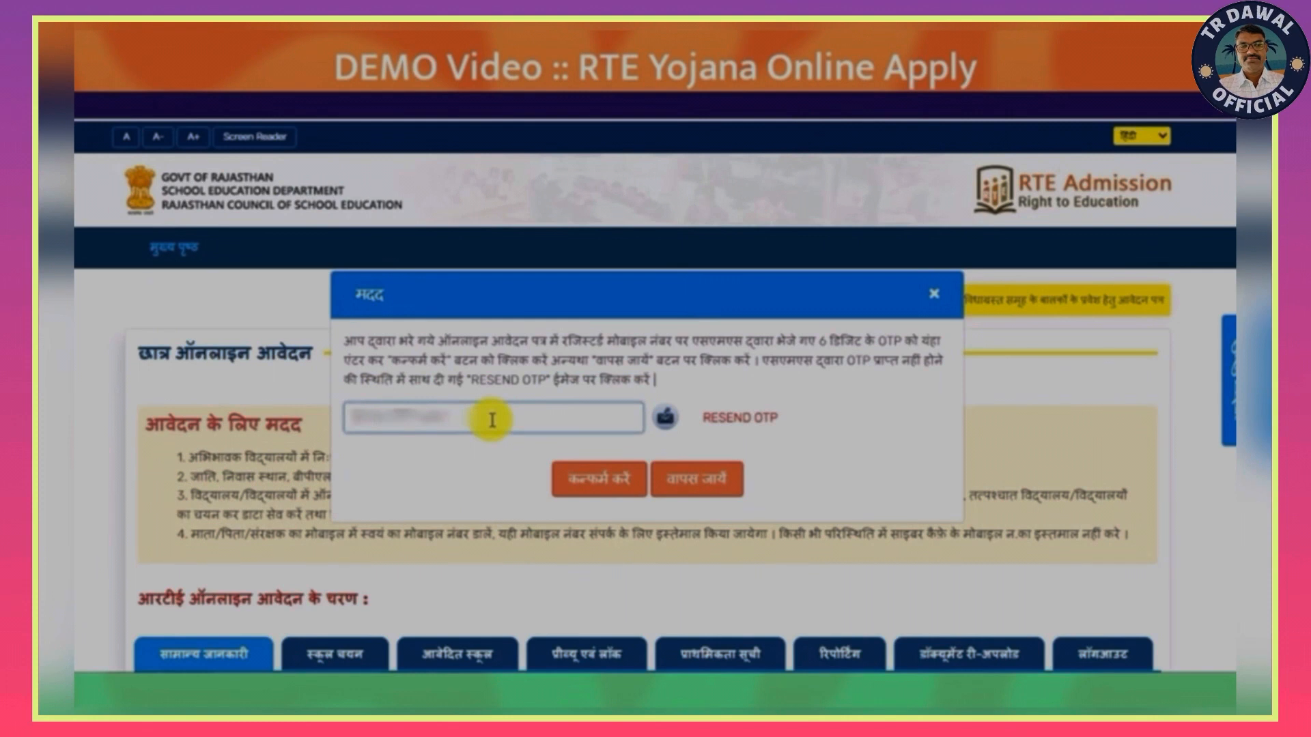
key(ctrl+v)
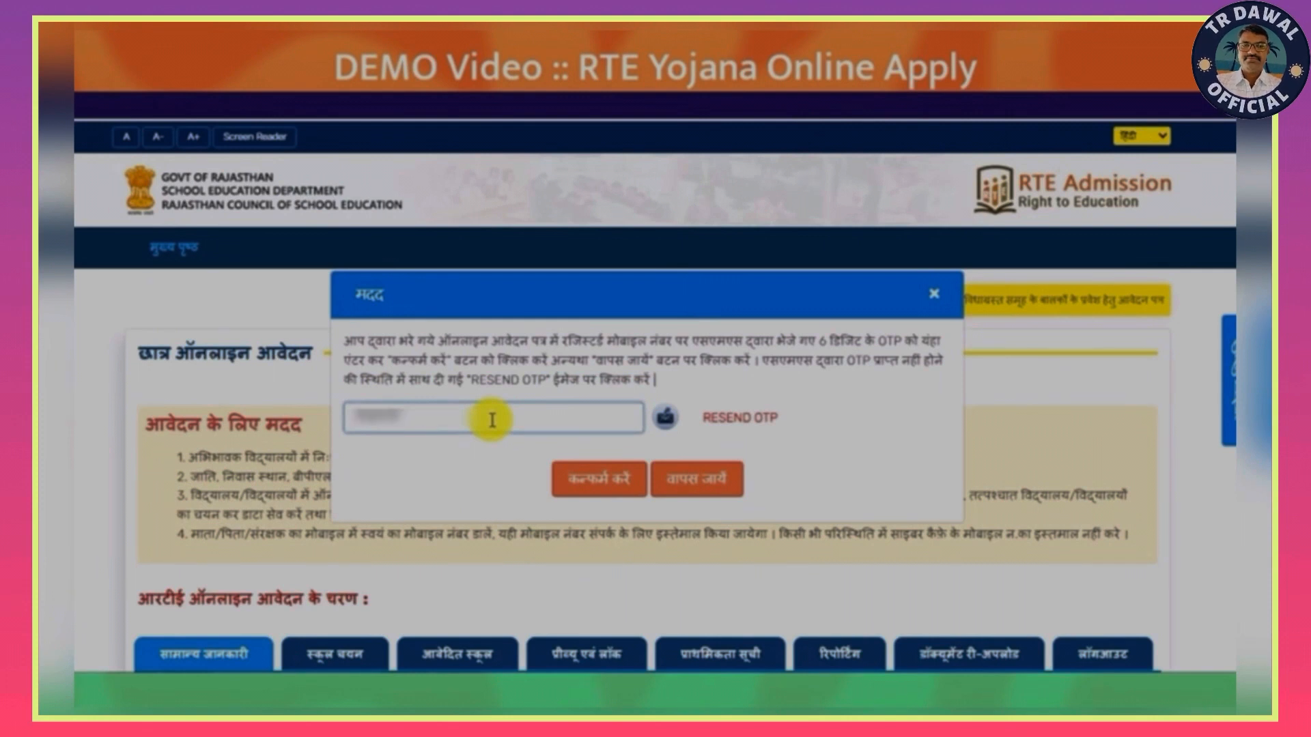
click(613, 485)
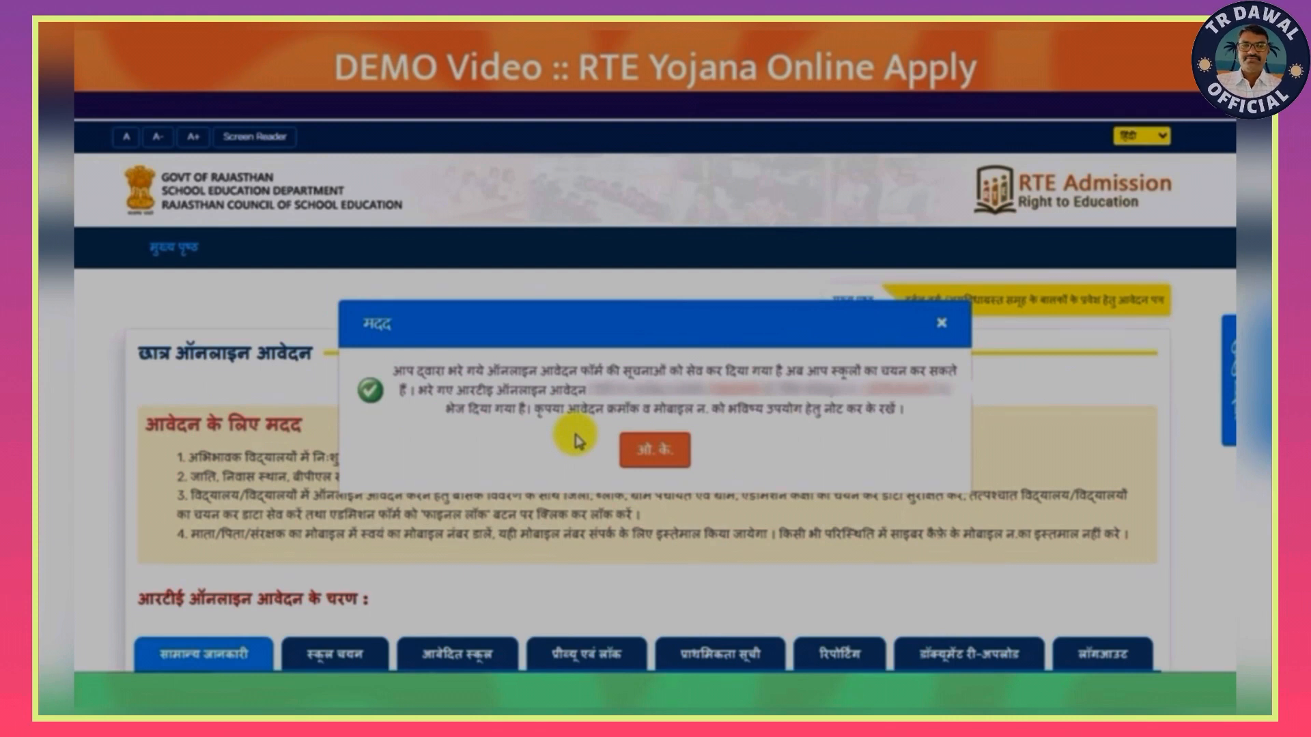
click(638, 452)
- Enter the displayed case-sensitive captcha text, save the application data again, and dismiss the resulting message
click(493, 522)
text(D)
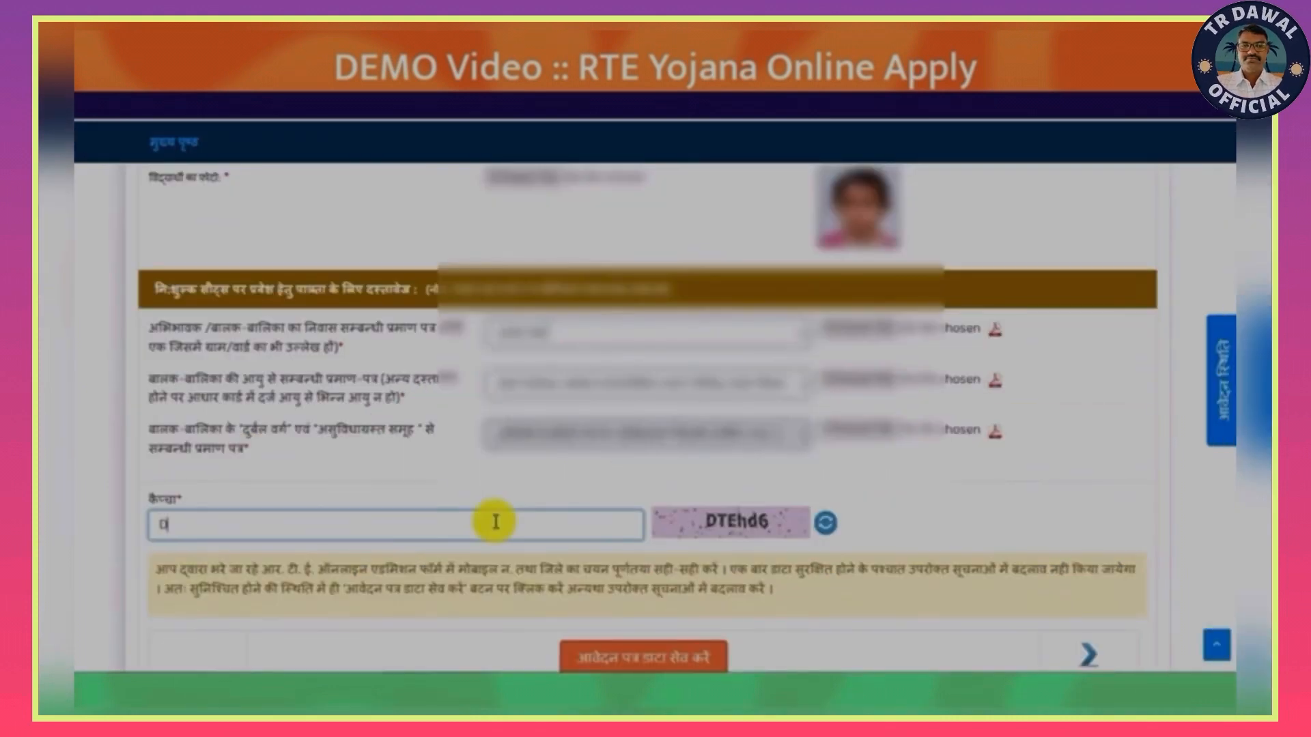
text(TE)
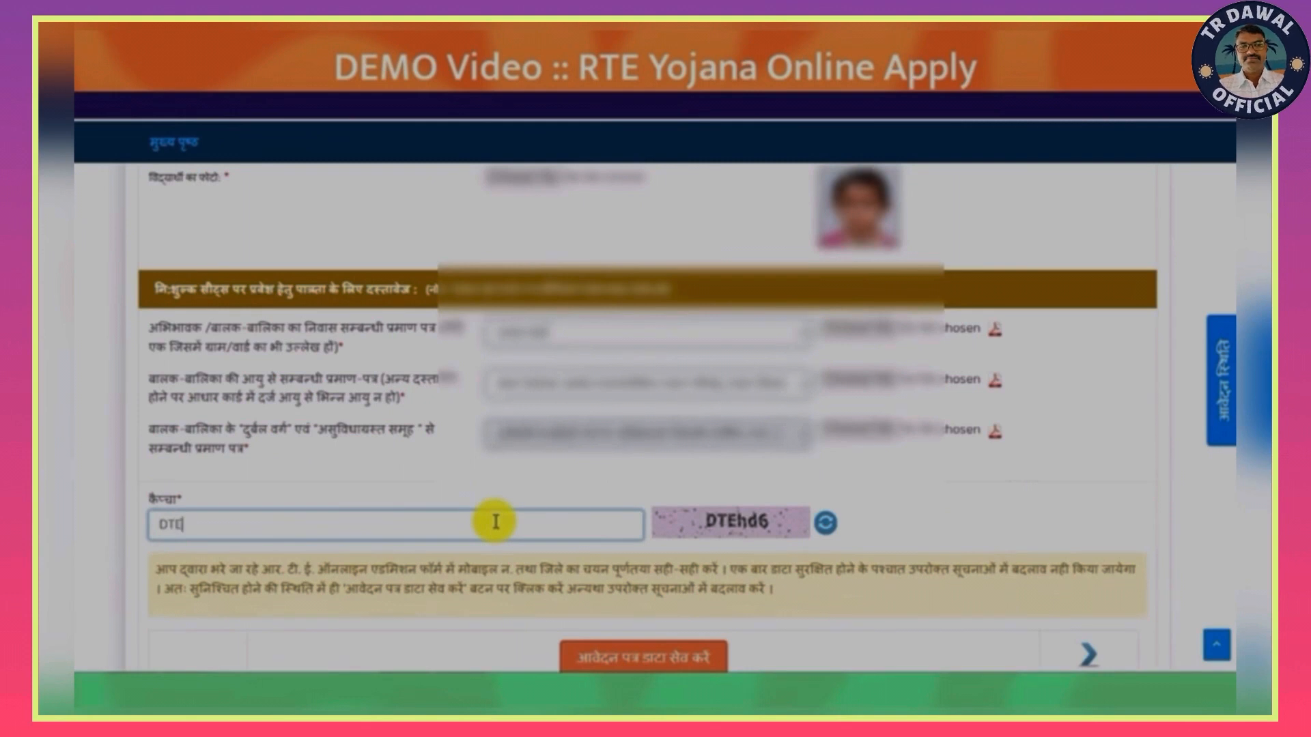
text(hd6)
click(622, 659)
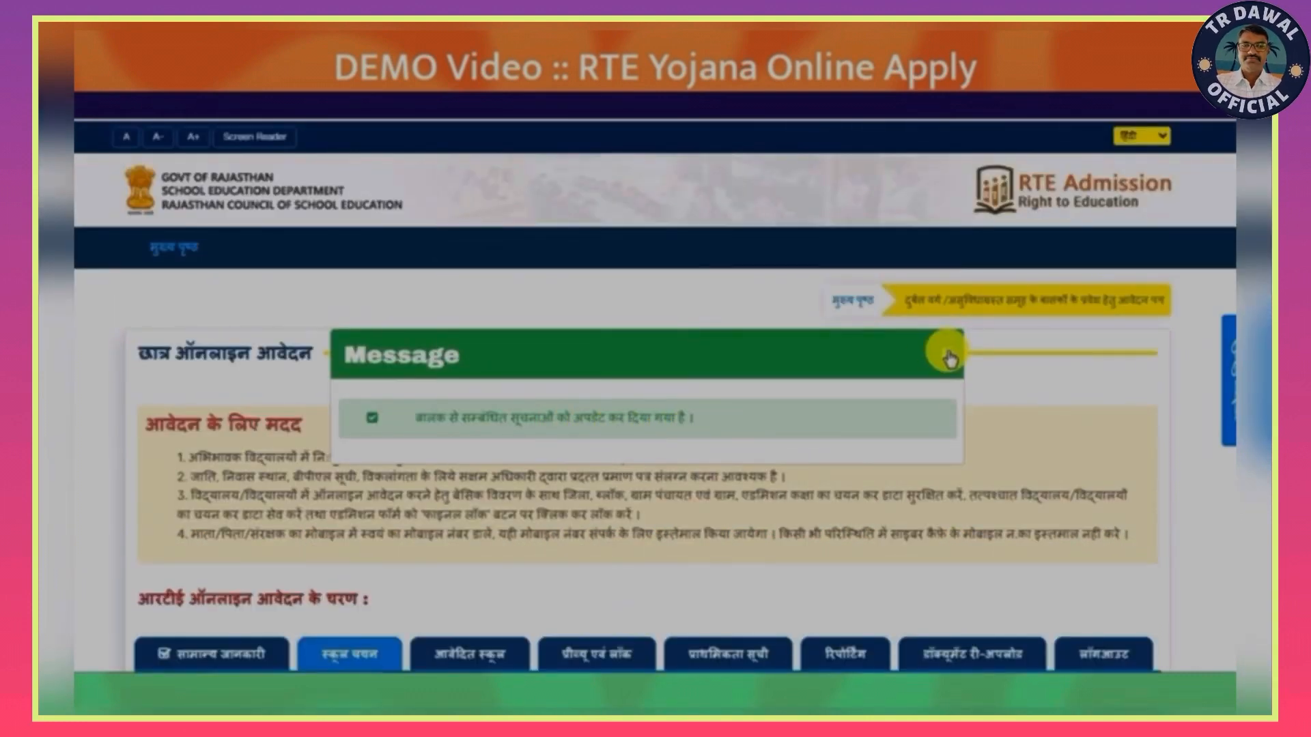
click(948, 355)
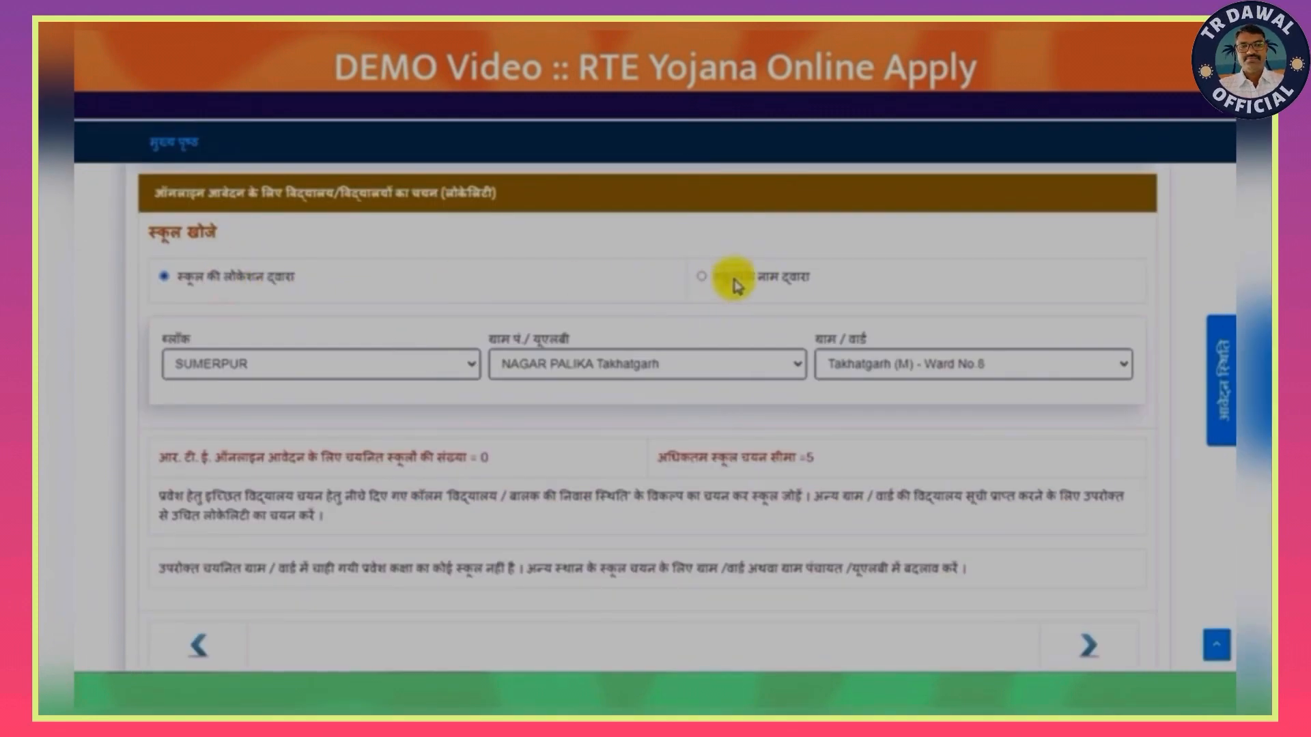
- Filter schools by location with block SUMERPUR, urban body NAGAR PALIKA Takhatgarh and ward Takhatgarh (M) - Ward No.7
click(439, 364)
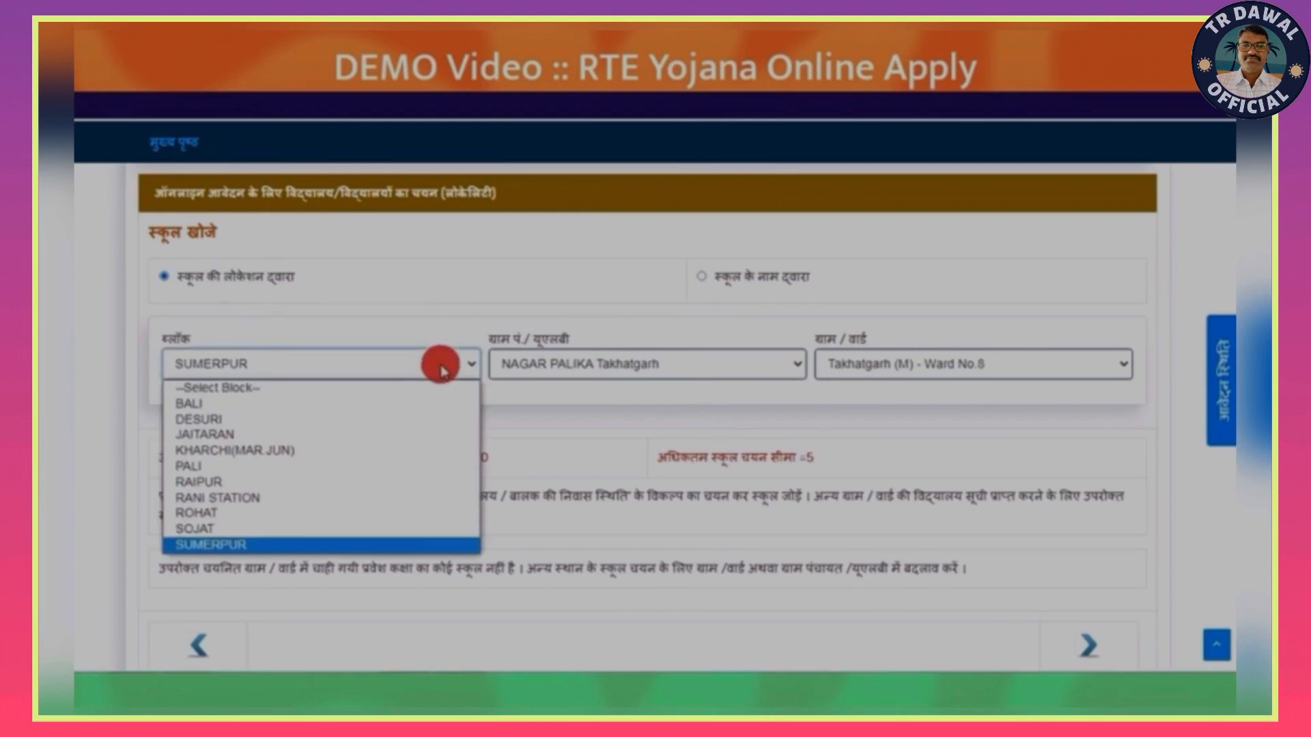
click(253, 546)
click(635, 364)
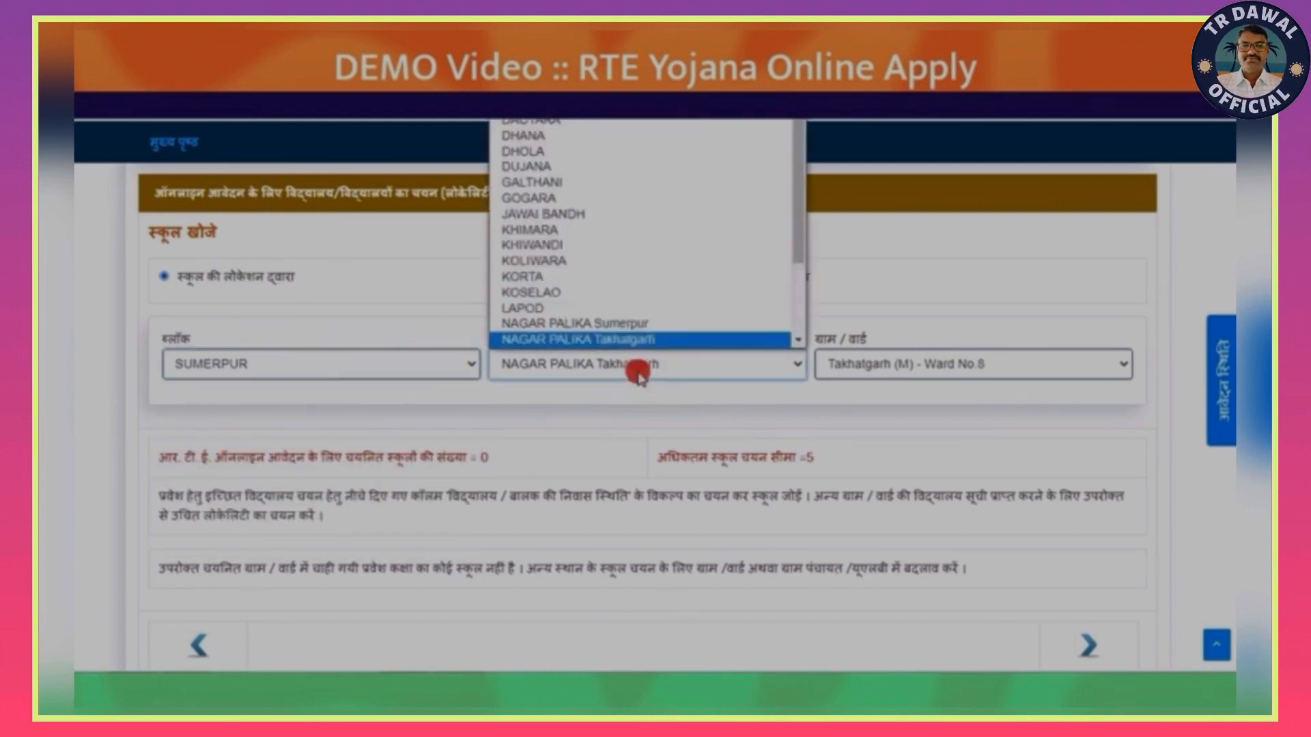
click(623, 323)
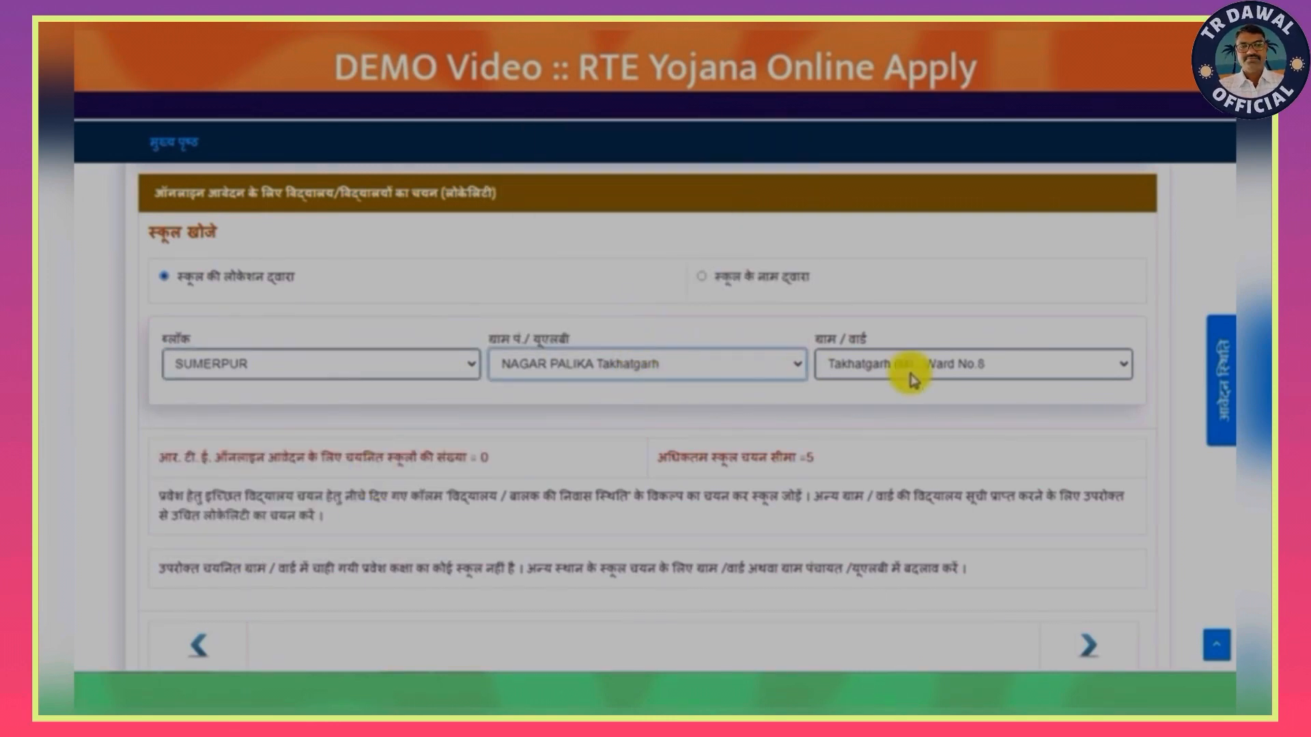
click(912, 366)
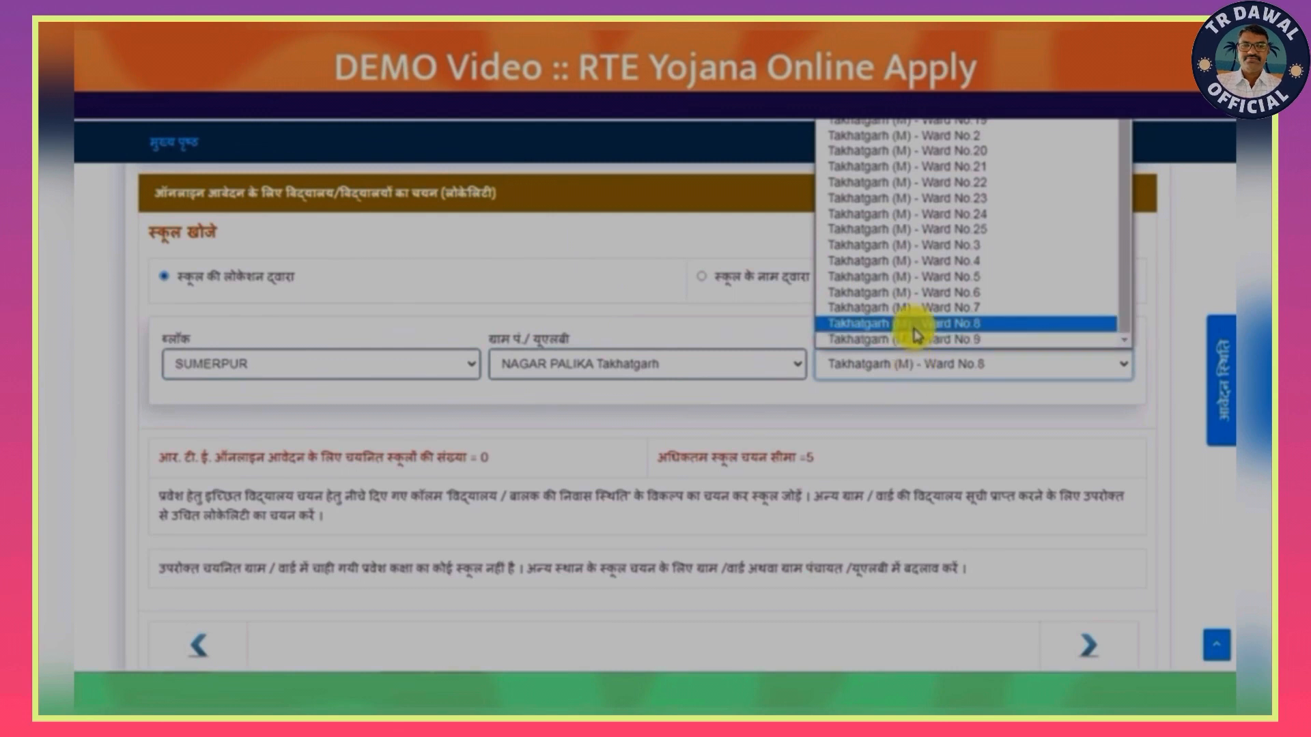
click(912, 310)
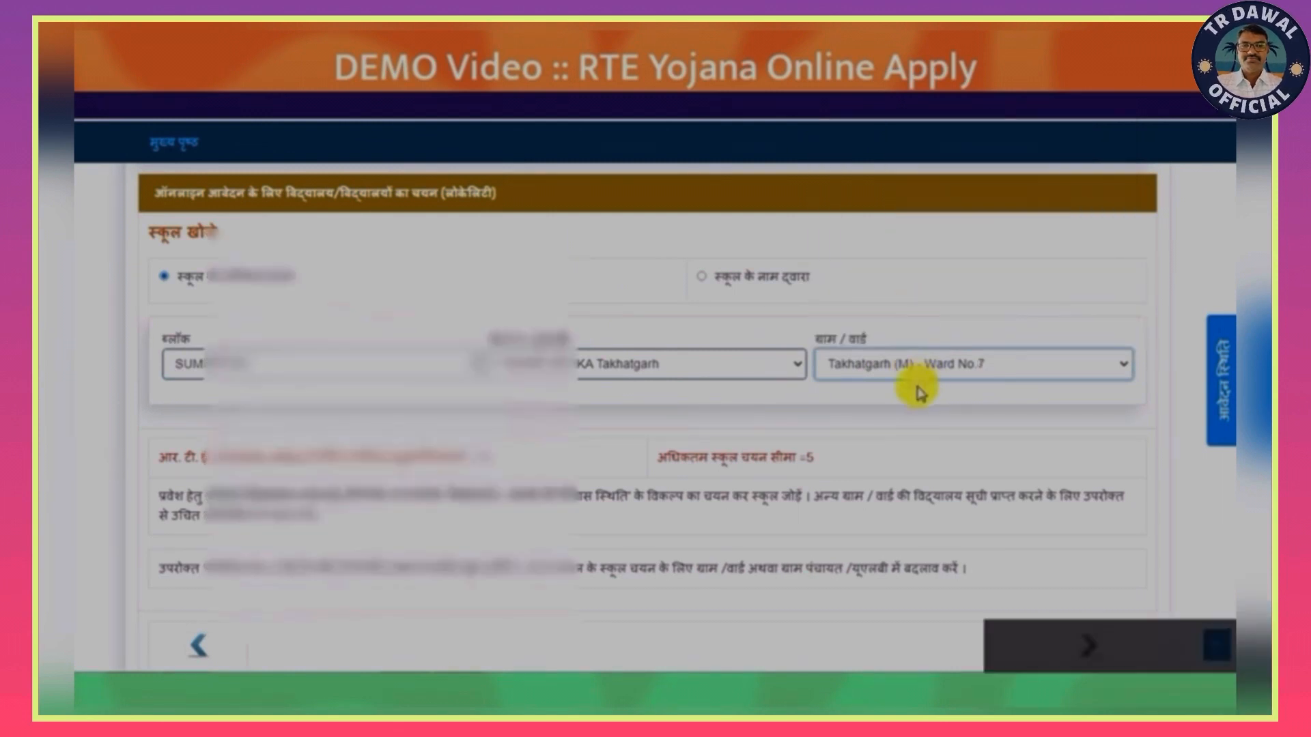
- Add the first listed Hindi-medium school in Ward No.7 to the application and dismiss the message
scroll(647, 418, down, 1)
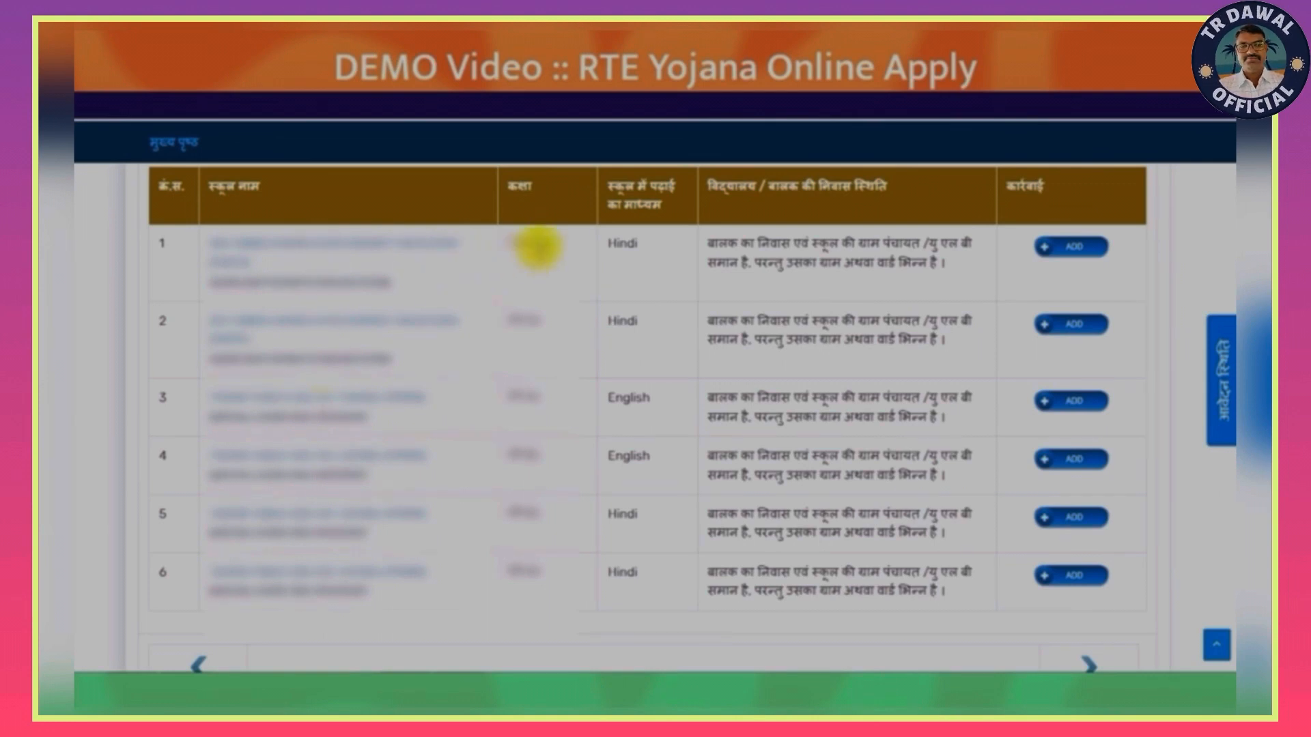
click(1081, 249)
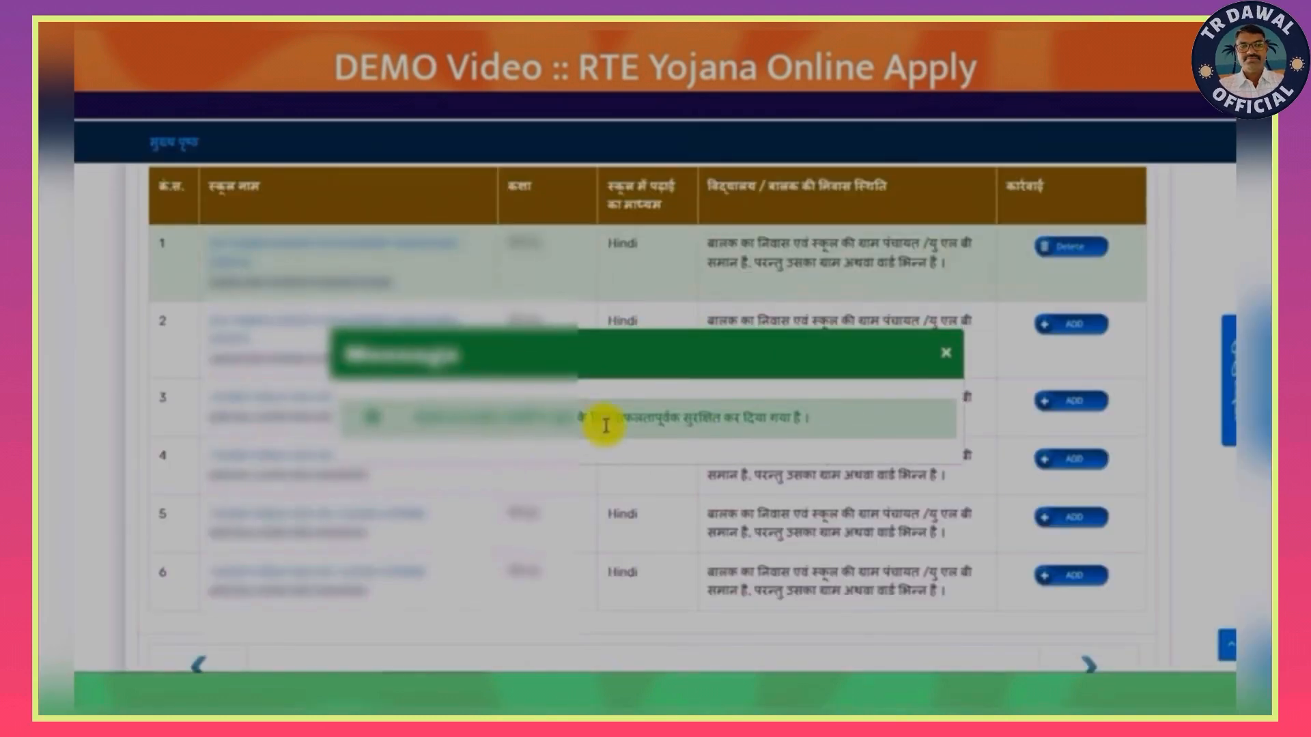
click(945, 355)
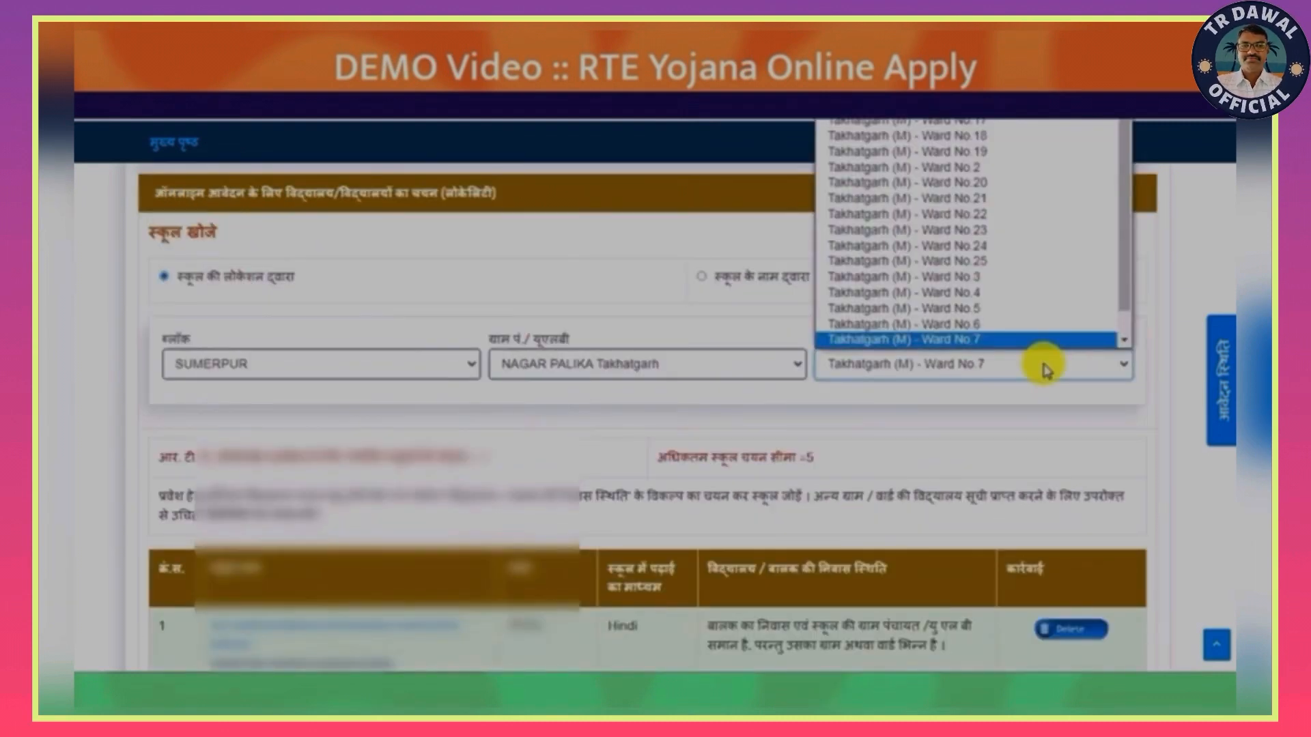
- Switch the ward to Takhatgarh (M) - Ward No.4, add its first listed school, and dismiss the message
click(998, 292)
scroll(355, 509, down, 2)
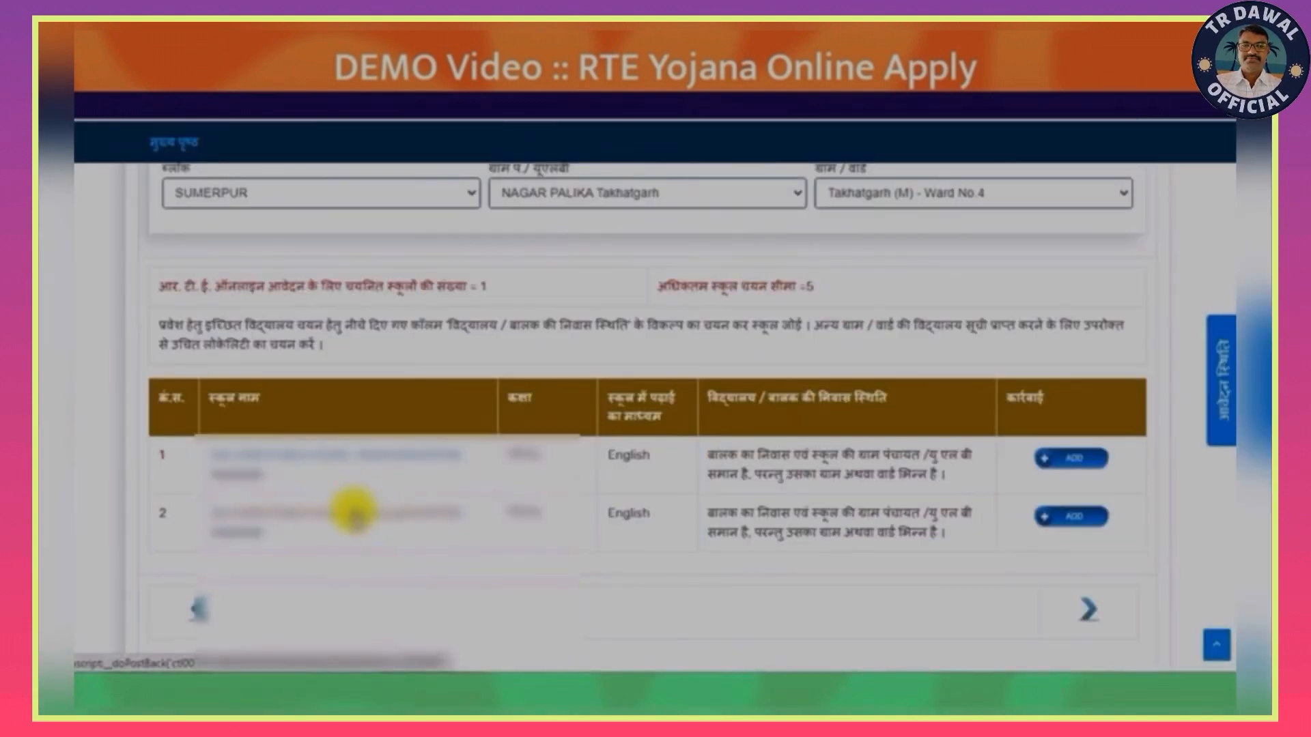
click(1076, 463)
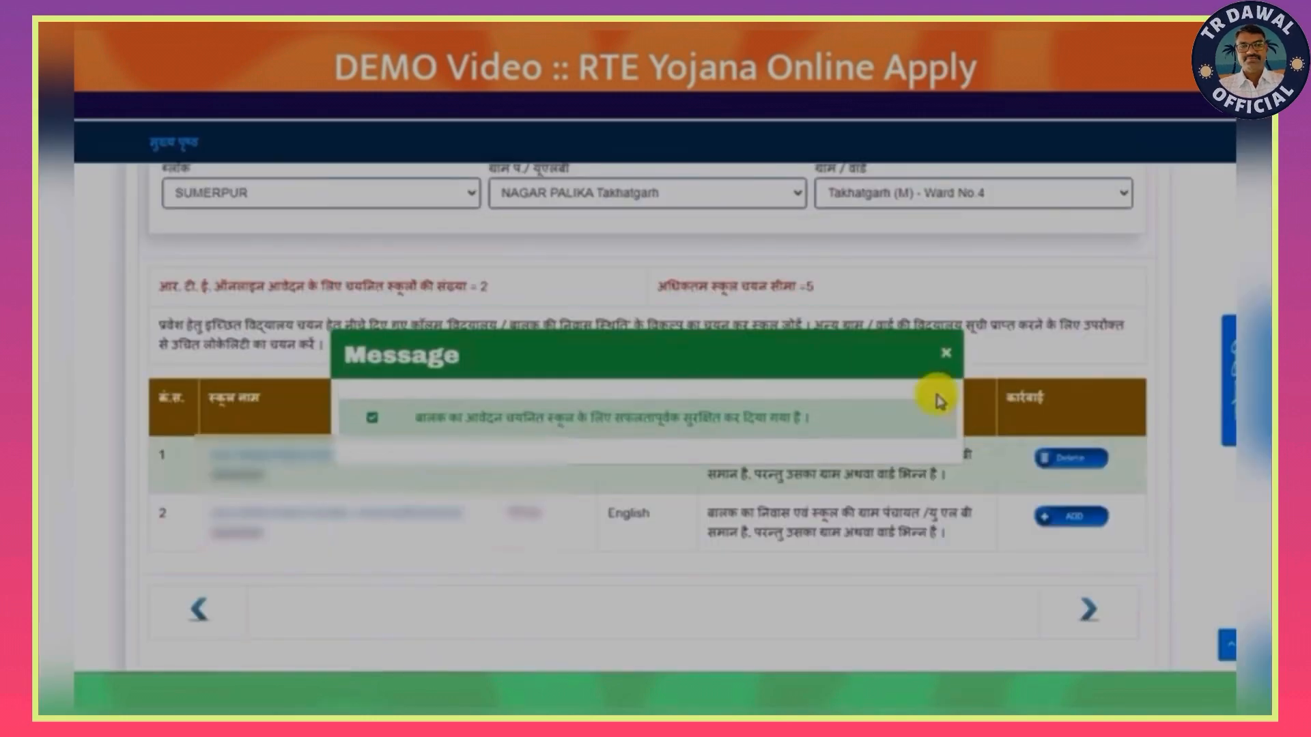
click(944, 353)
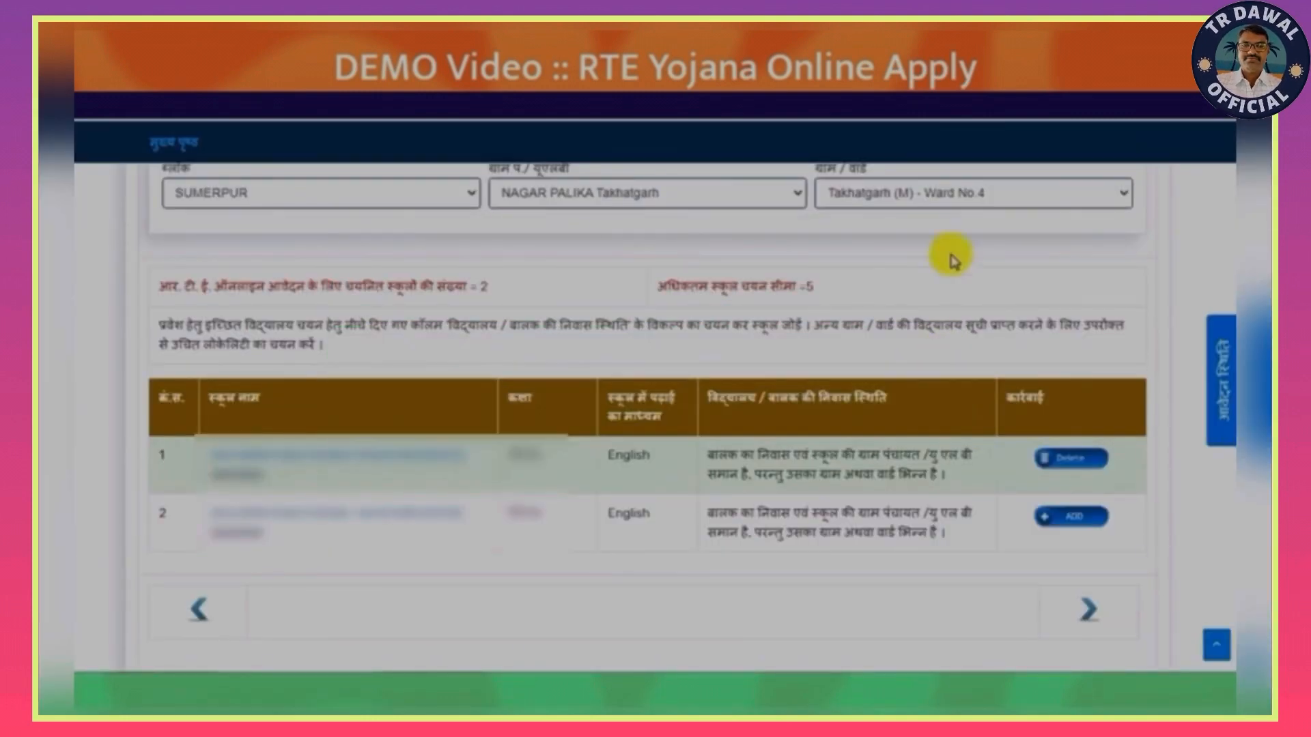
- Switch the ward to Takhatgarh (M) - Ward No.1, add its second listed school, and dismiss the message
click(982, 200)
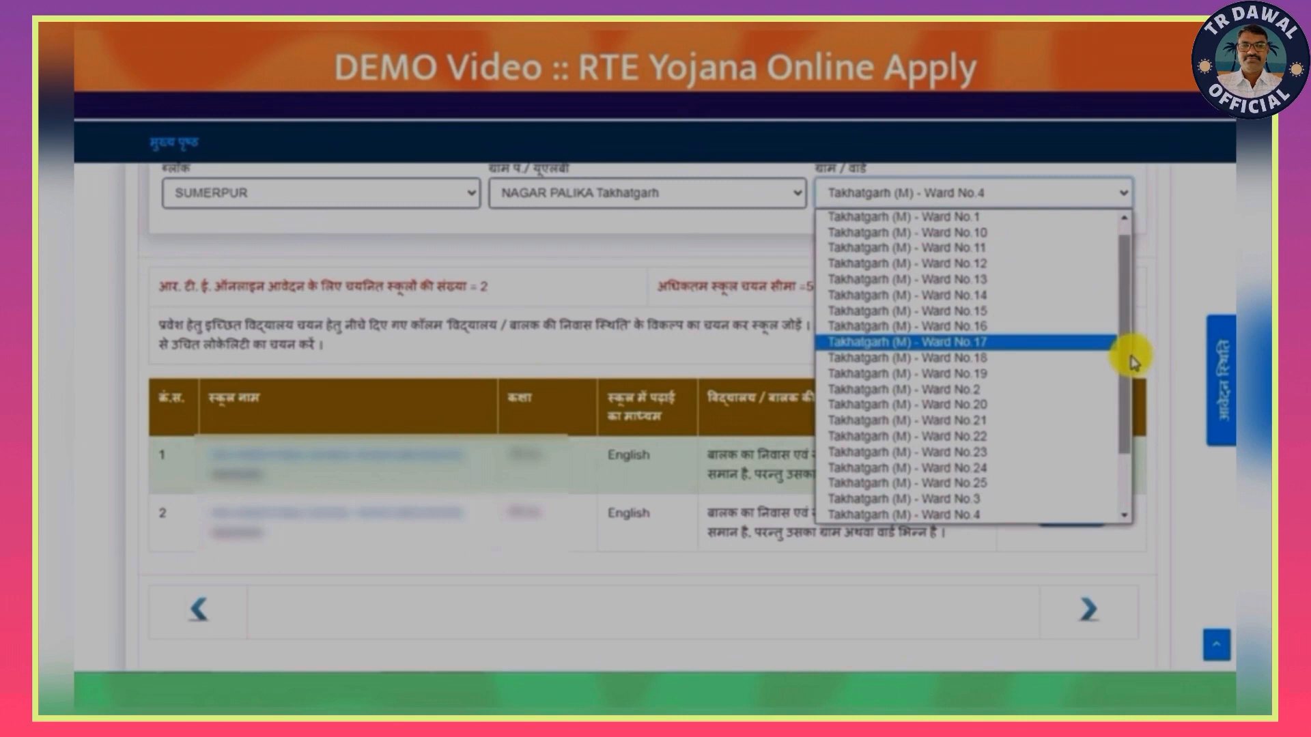
drag(1135, 357, 1128, 336)
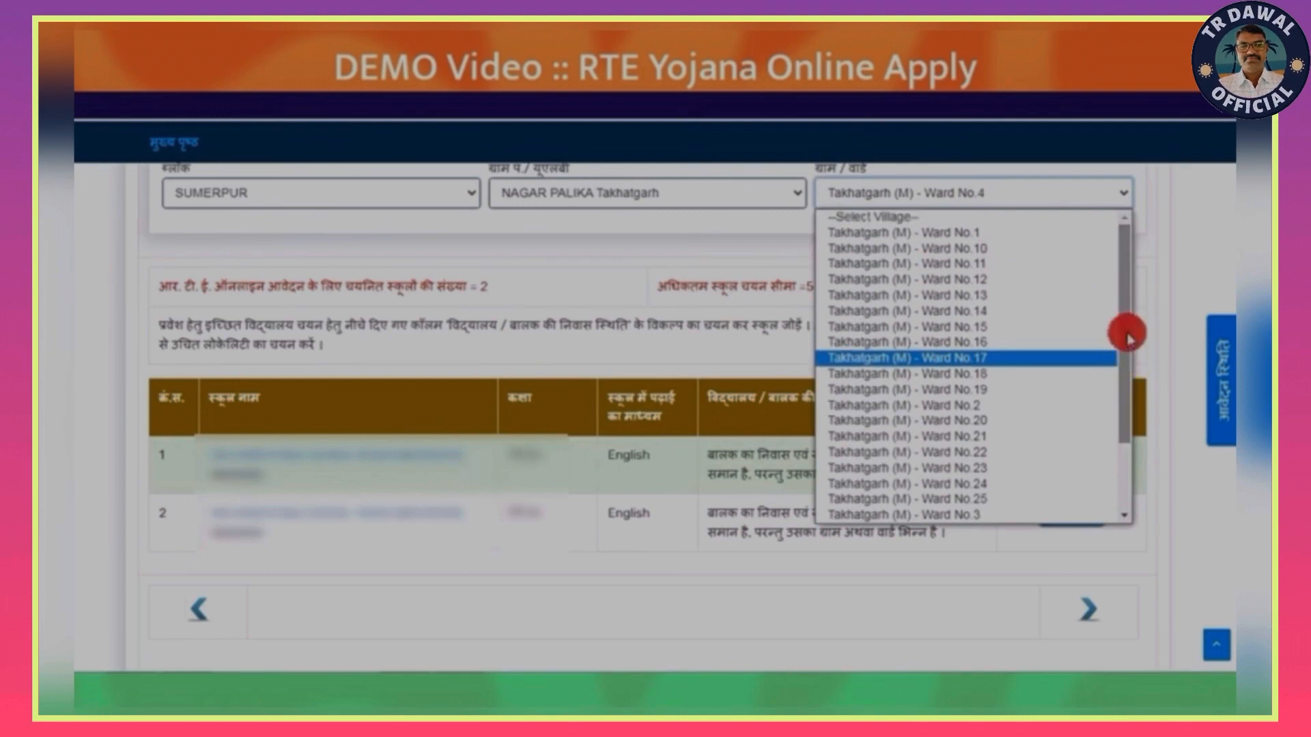
click(966, 233)
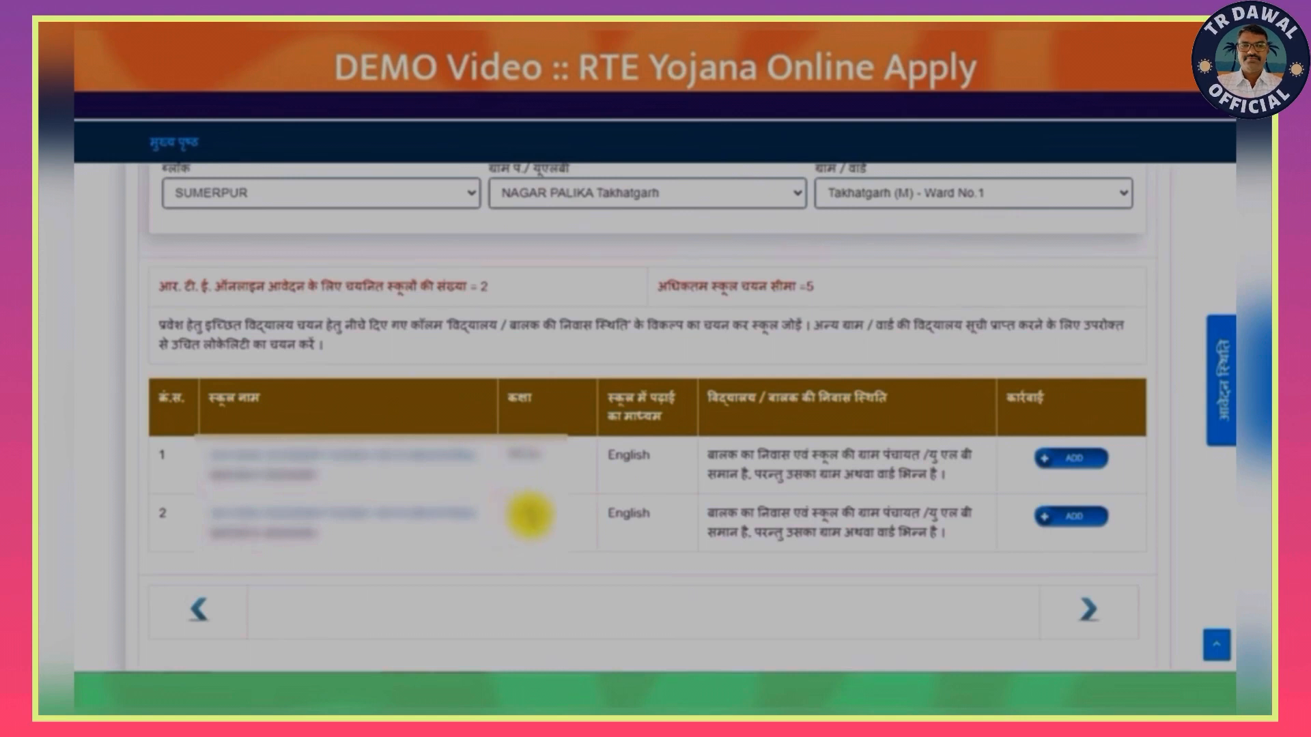
click(1075, 525)
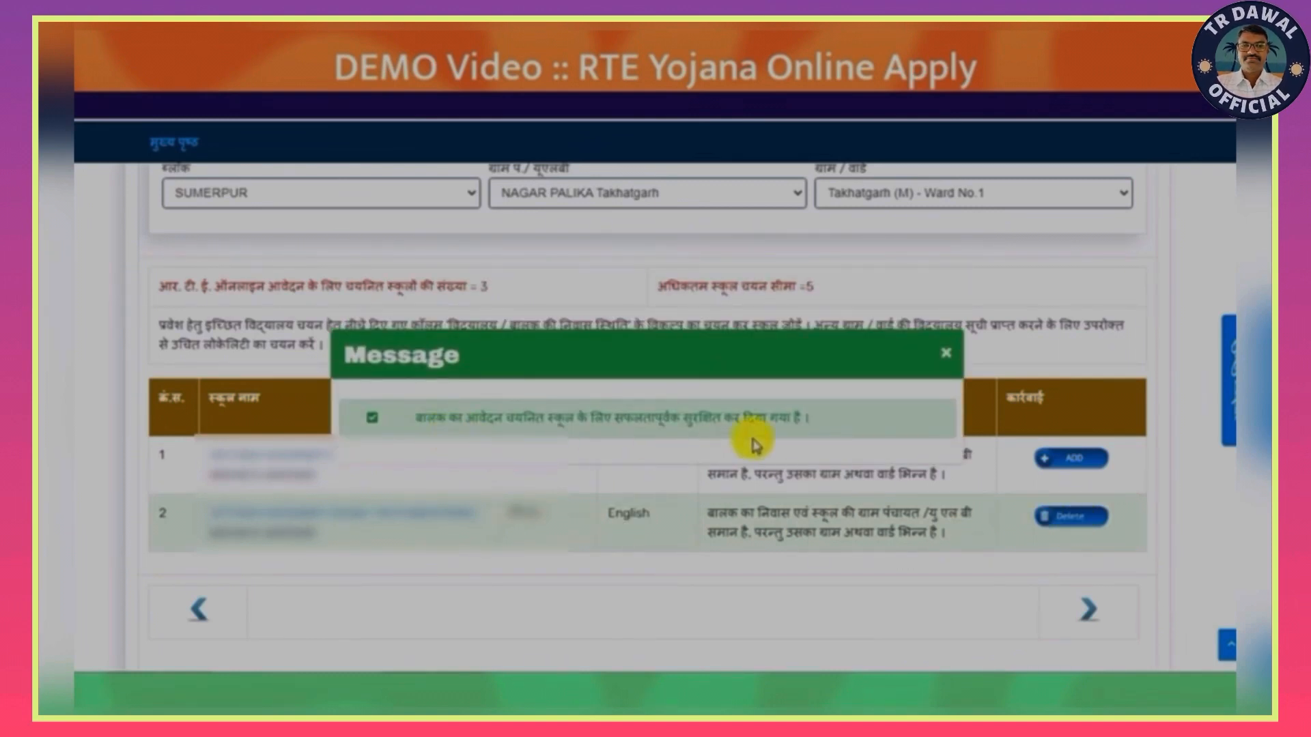
click(943, 357)
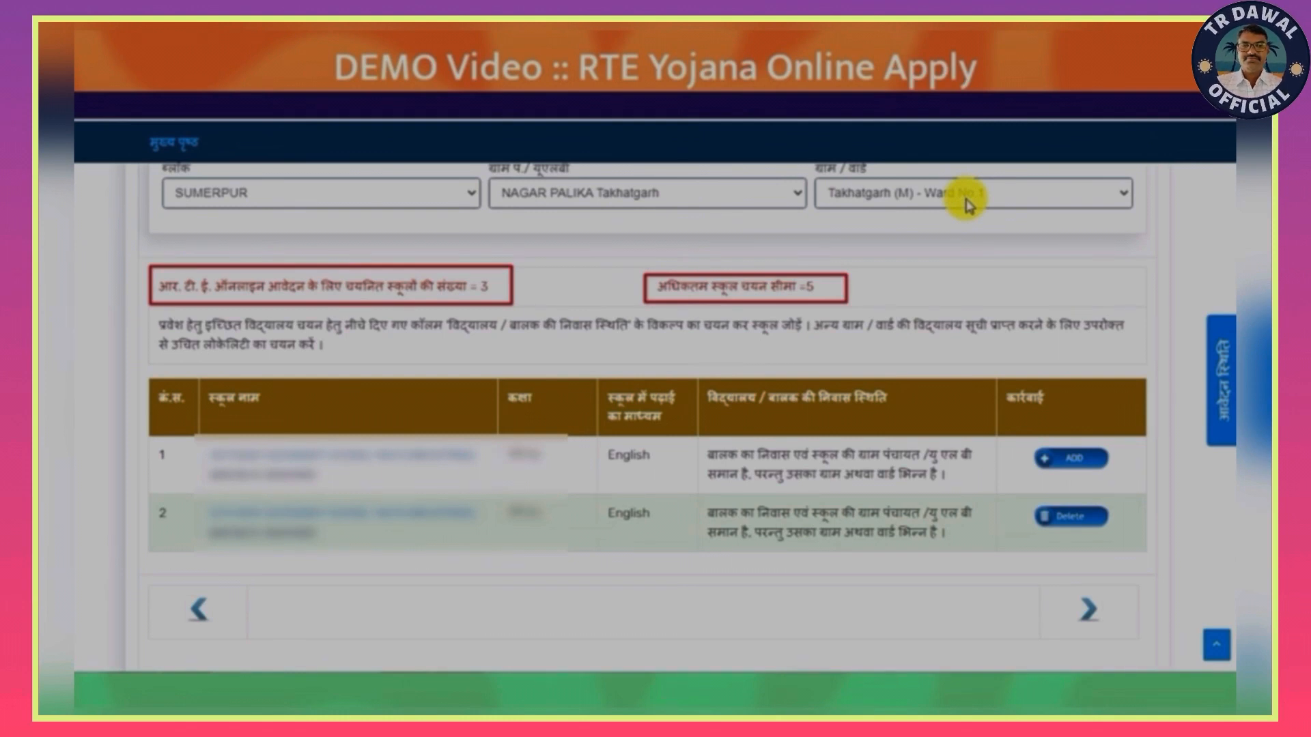
- Proceed to the applied schools and reorder them so the third becomes first choice and the Hindi-medium school comes last
click(1085, 609)
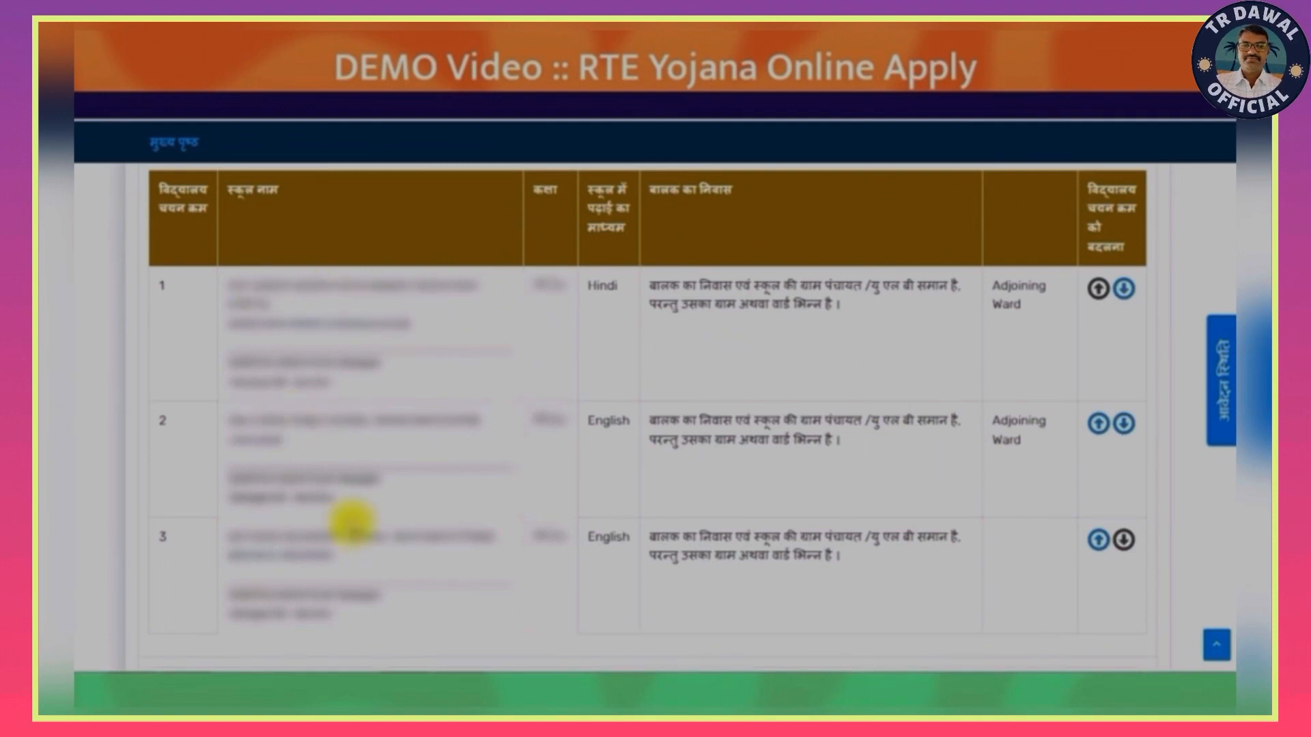
click(1098, 543)
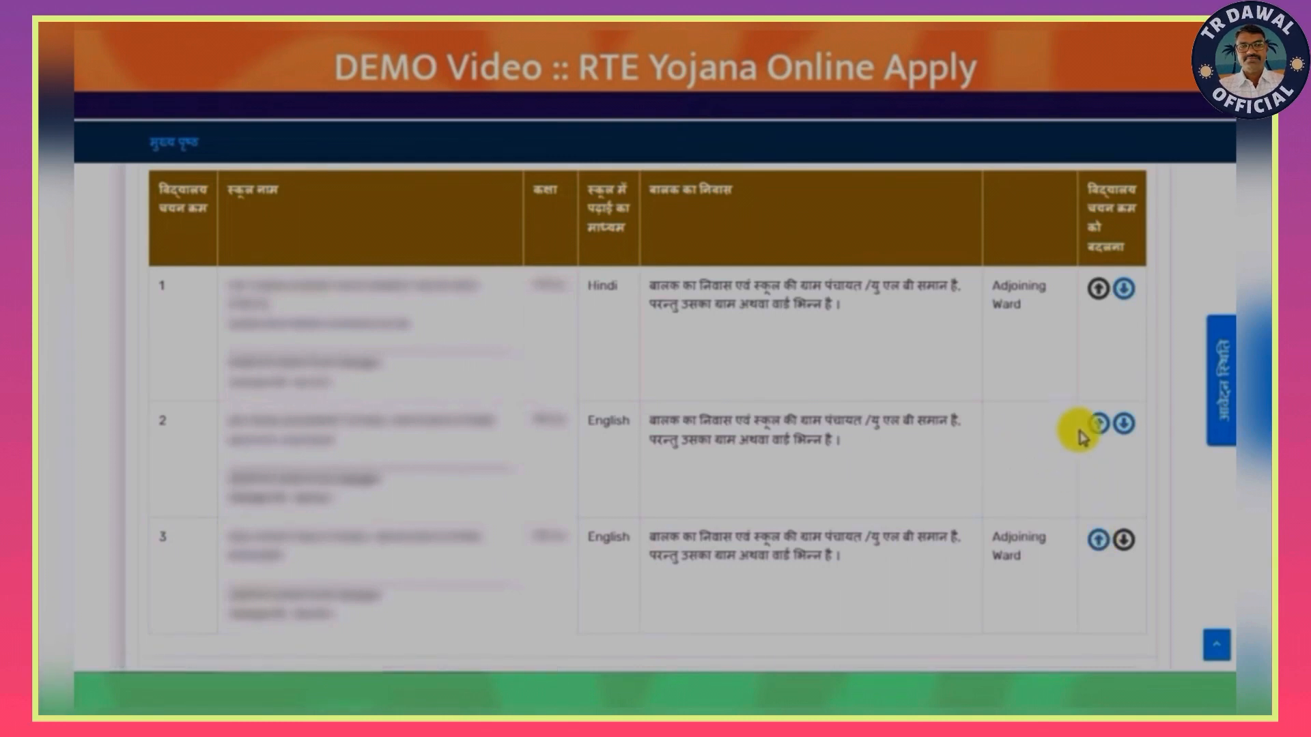
click(1098, 425)
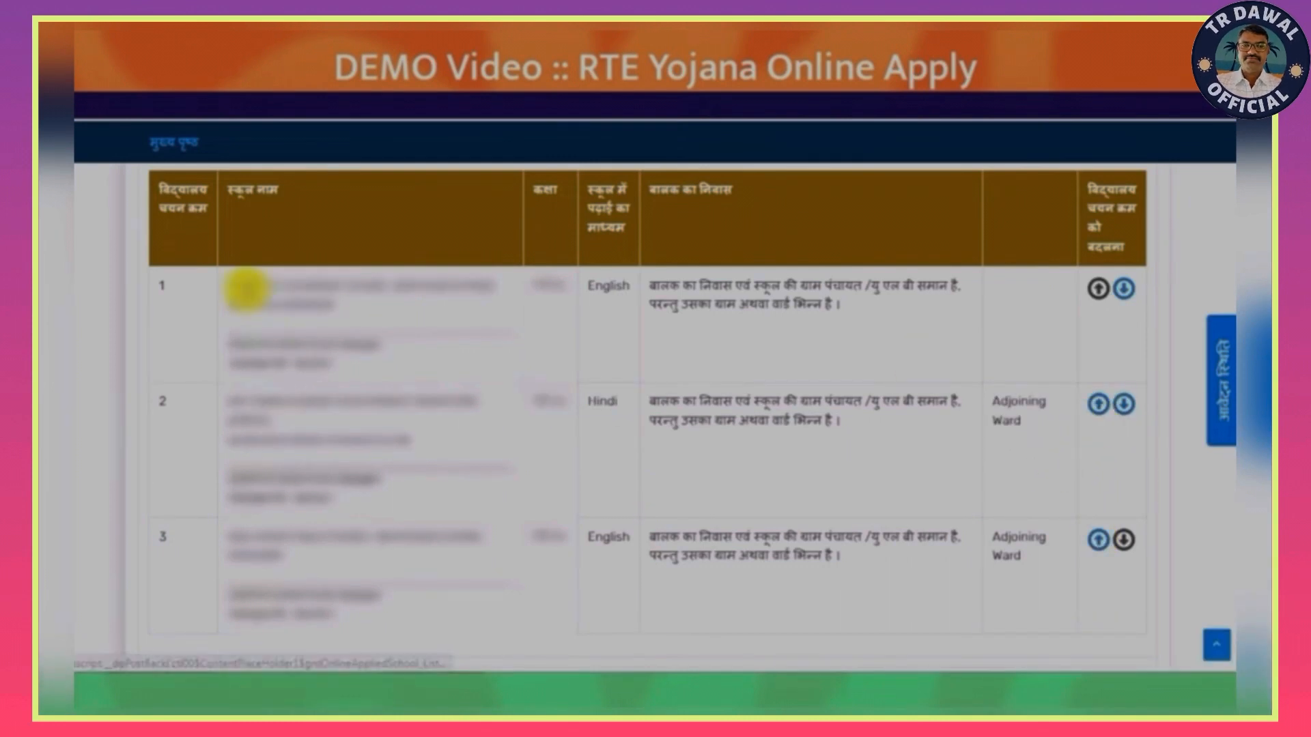
click(1099, 543)
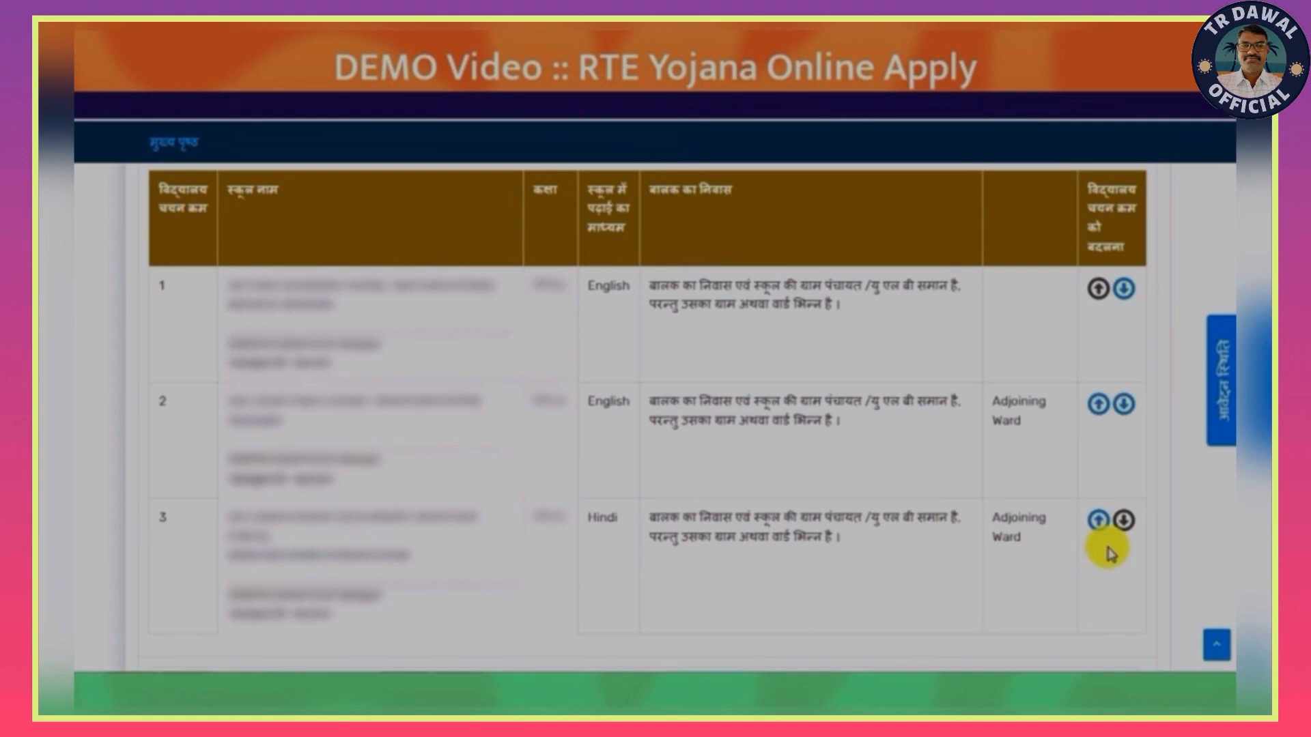
- Continue to the application preview, go through it to the end, and save and final-lock the application
scroll(1110, 548, down, 3)
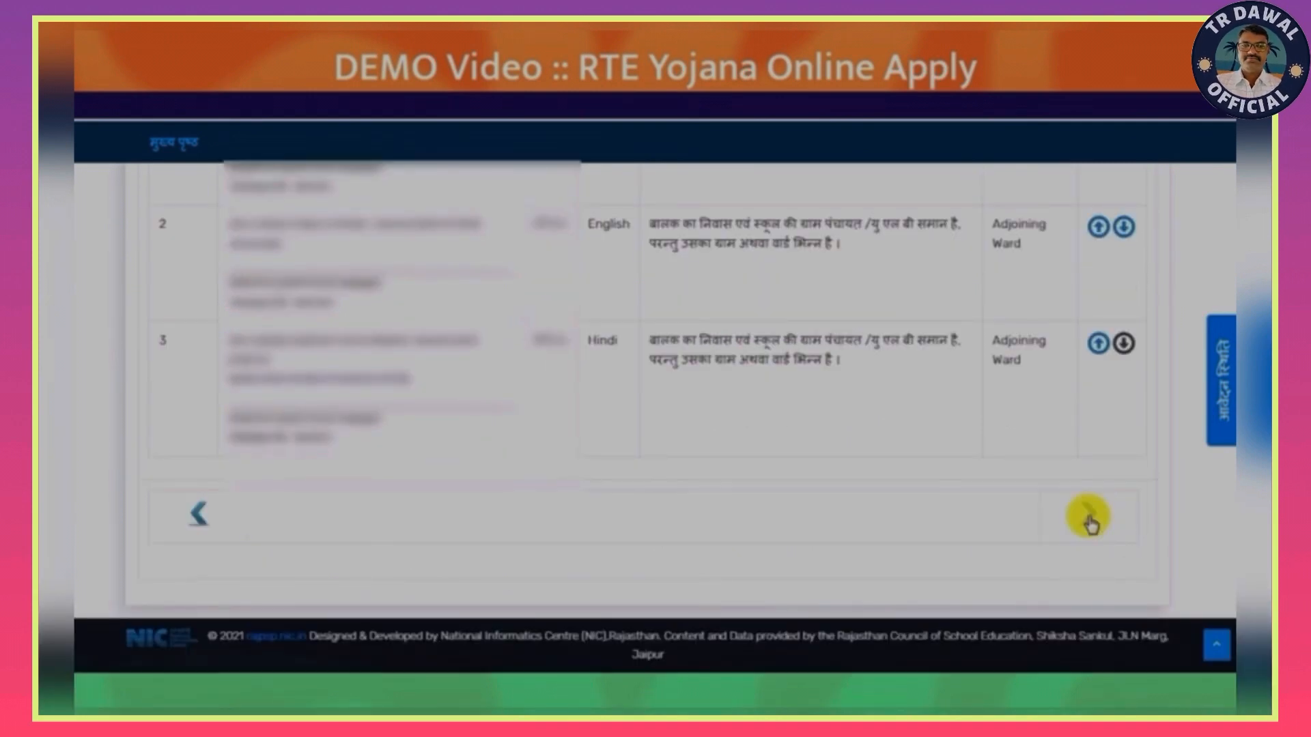
click(1090, 519)
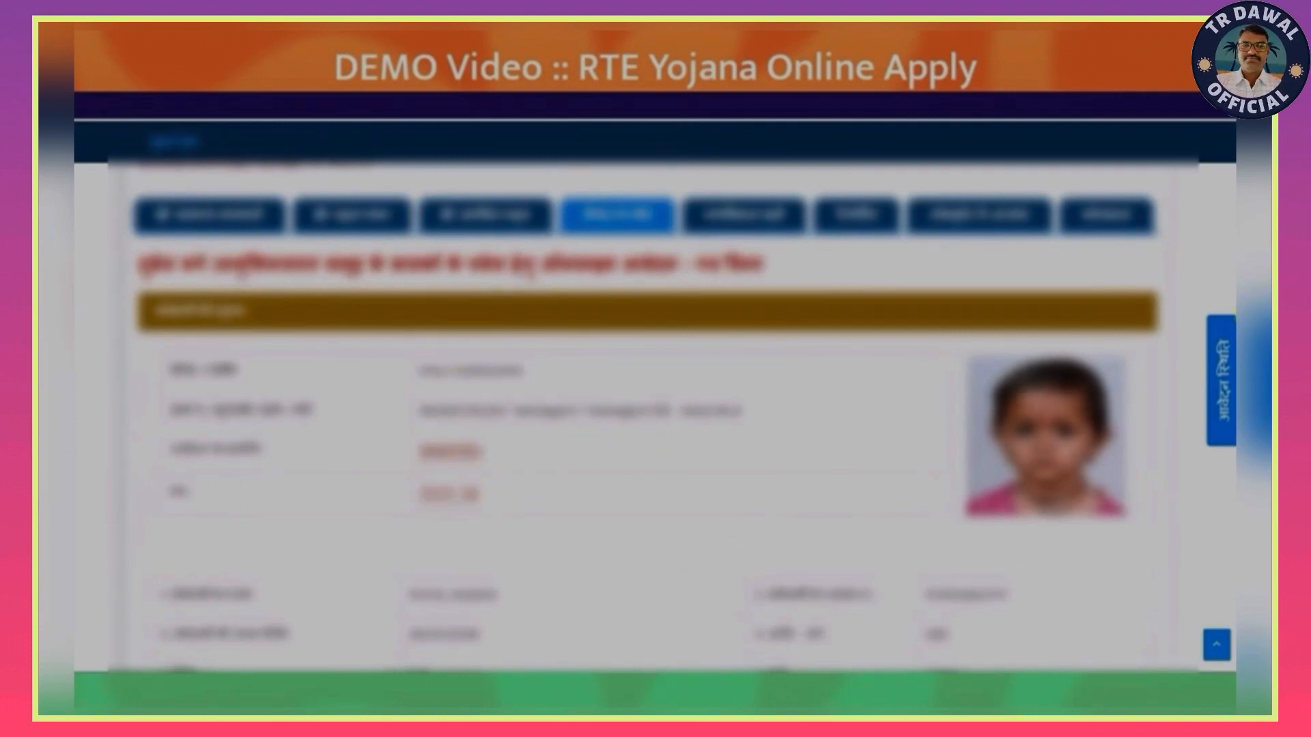
scroll(647, 416, down, 5)
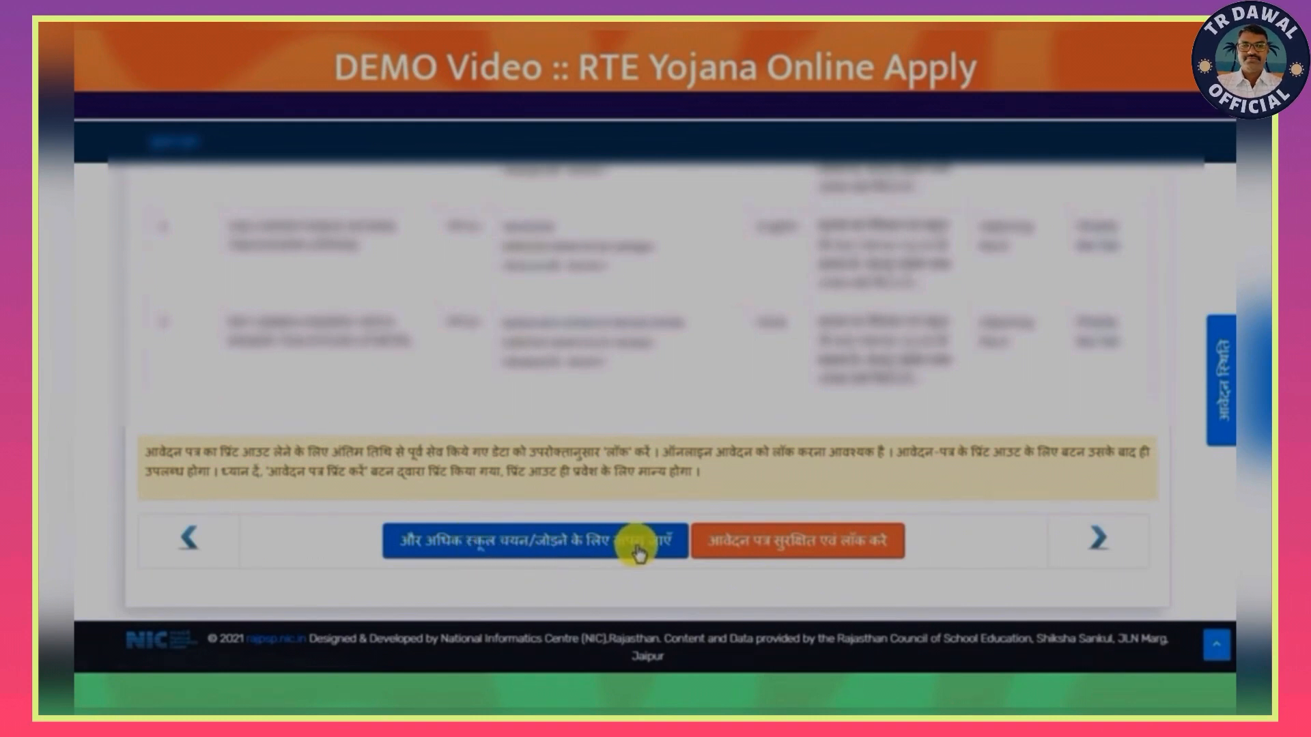
click(821, 550)
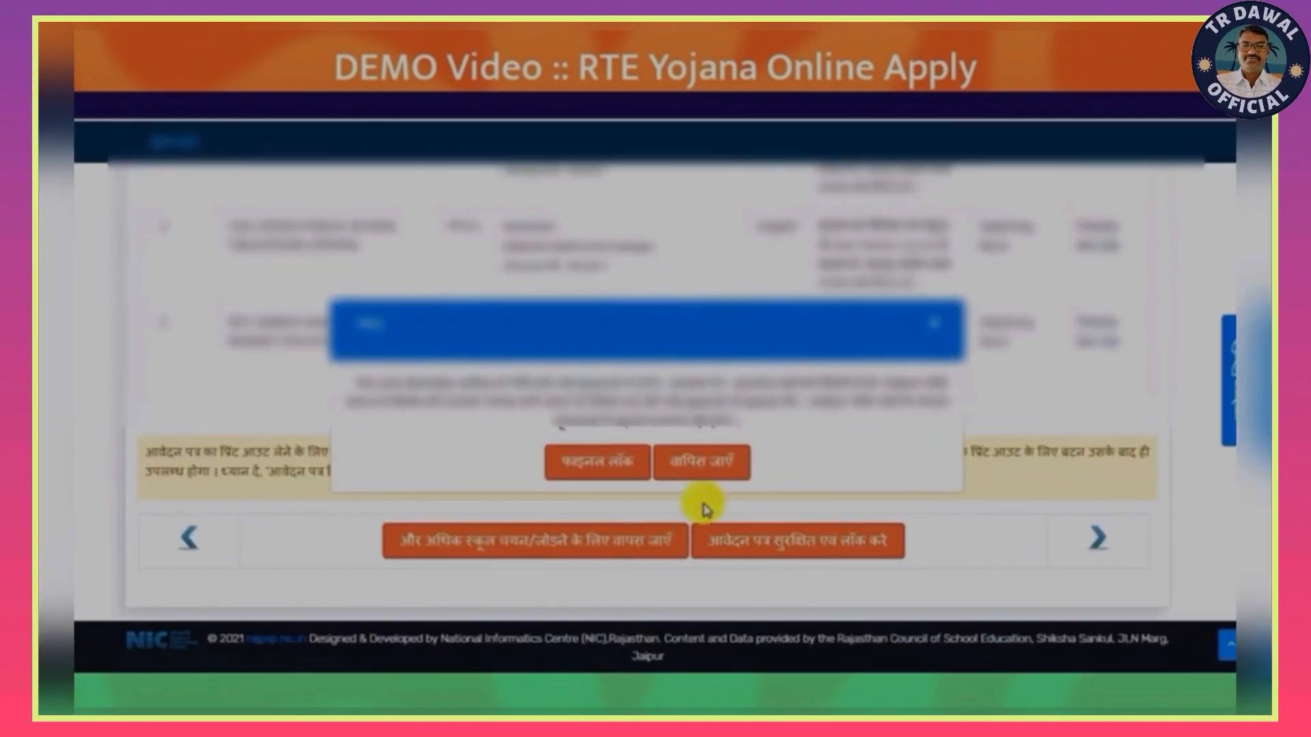
click(609, 467)
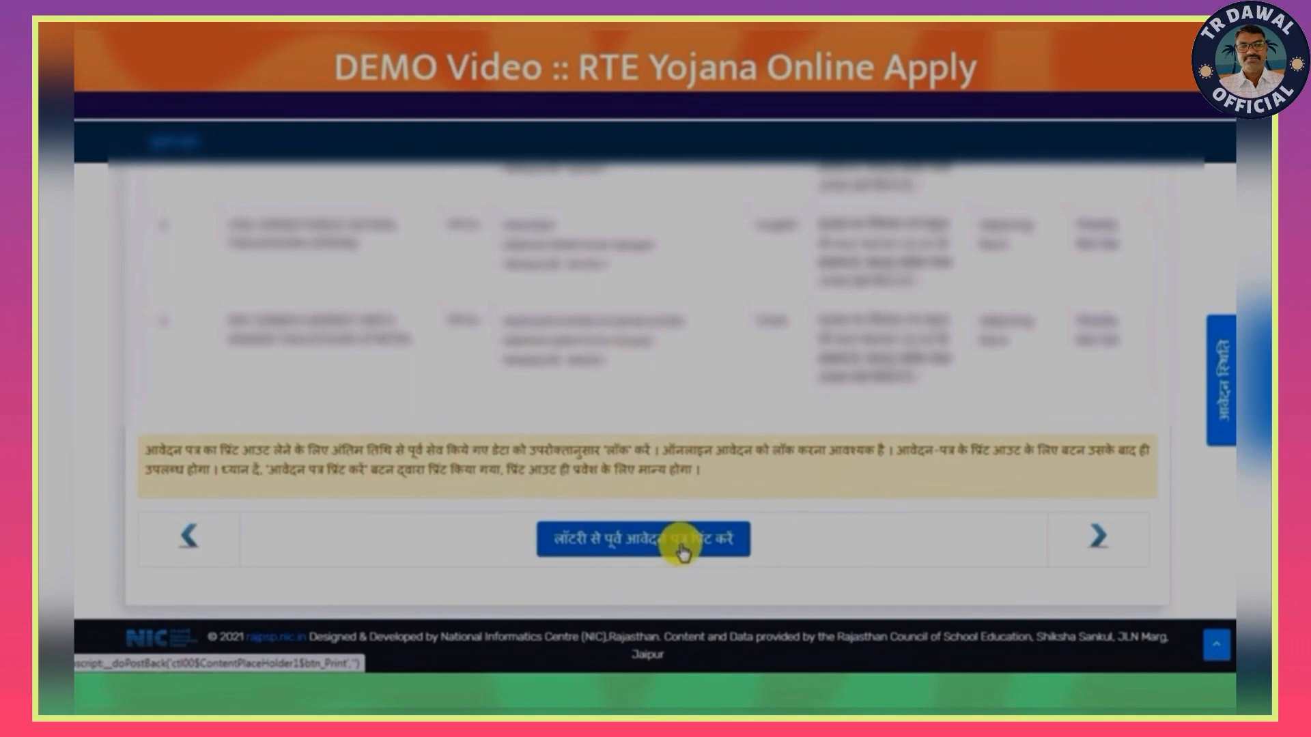
- Generate the pre-lottery application printout and open the downloaded StudentOnlineApp PDF
click(680, 546)
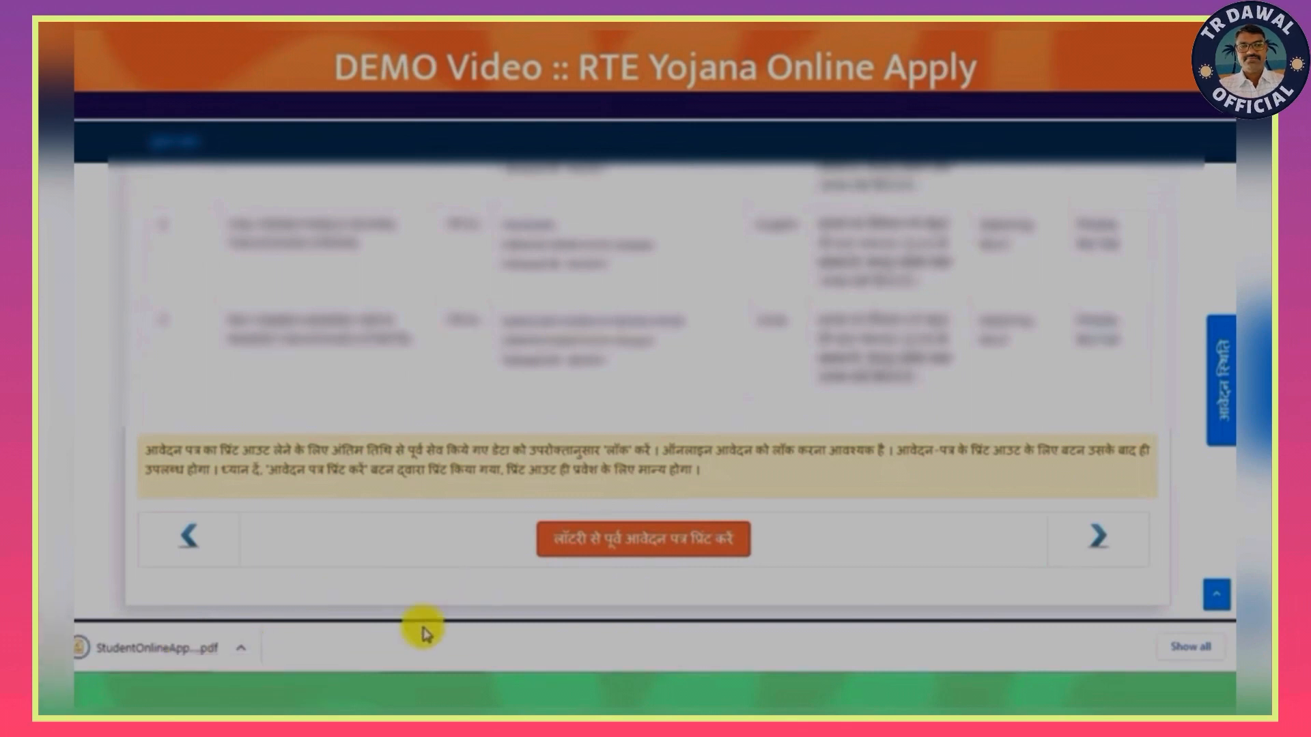
click(194, 660)
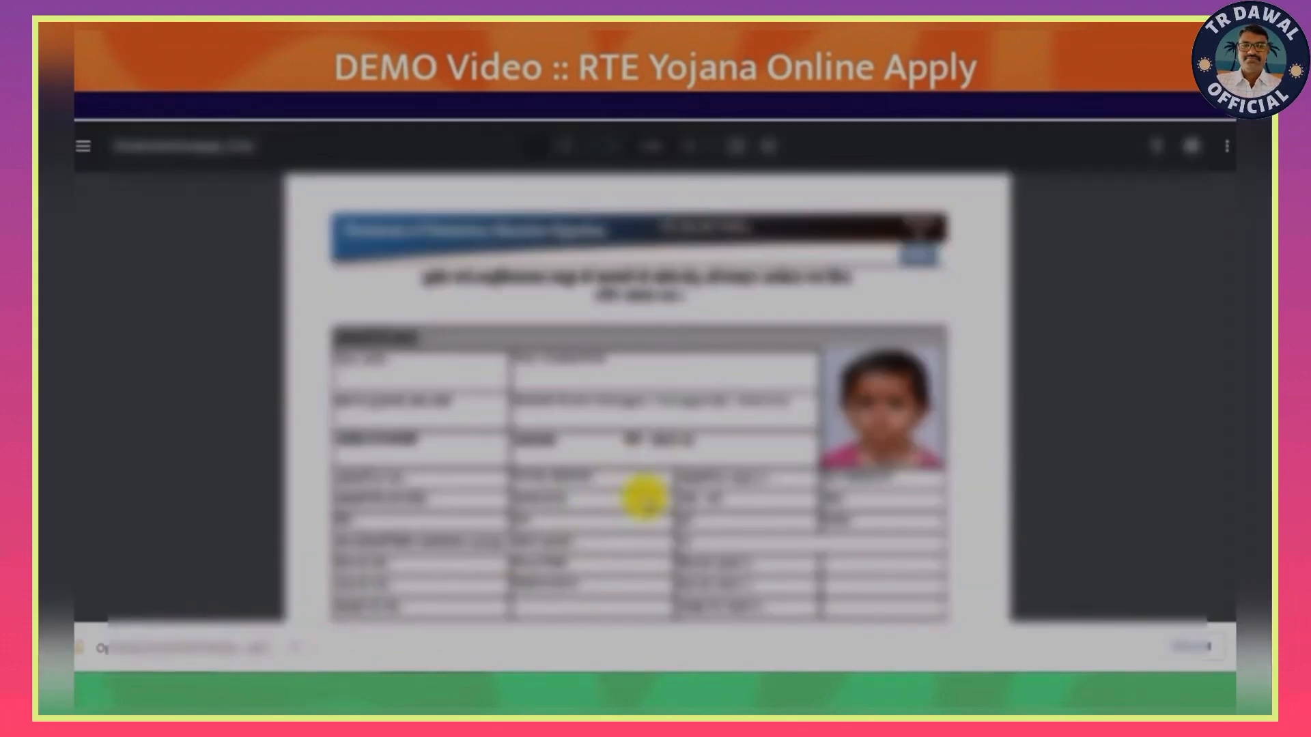